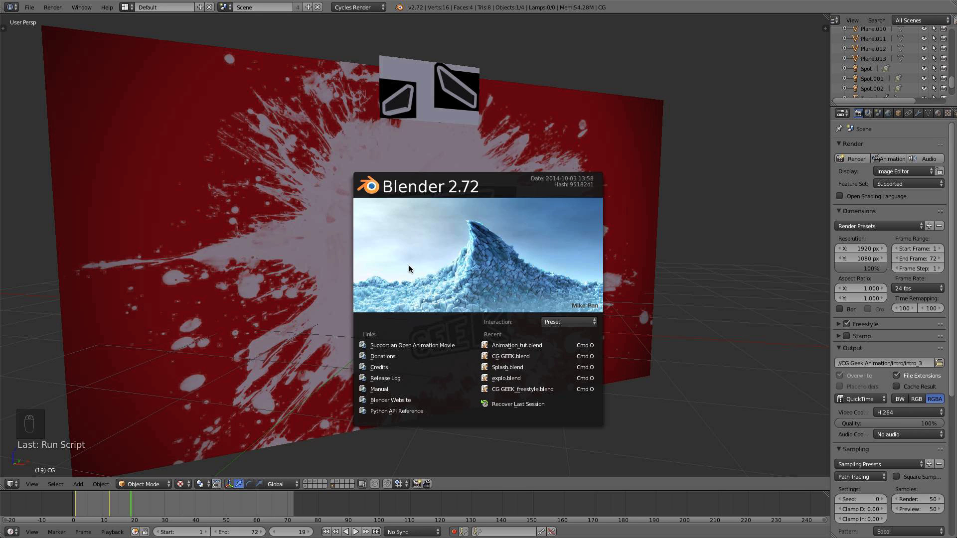
# Dismiss the splash screen and widen the Properties column beside the 3D view
pyautogui.click(458, 258)
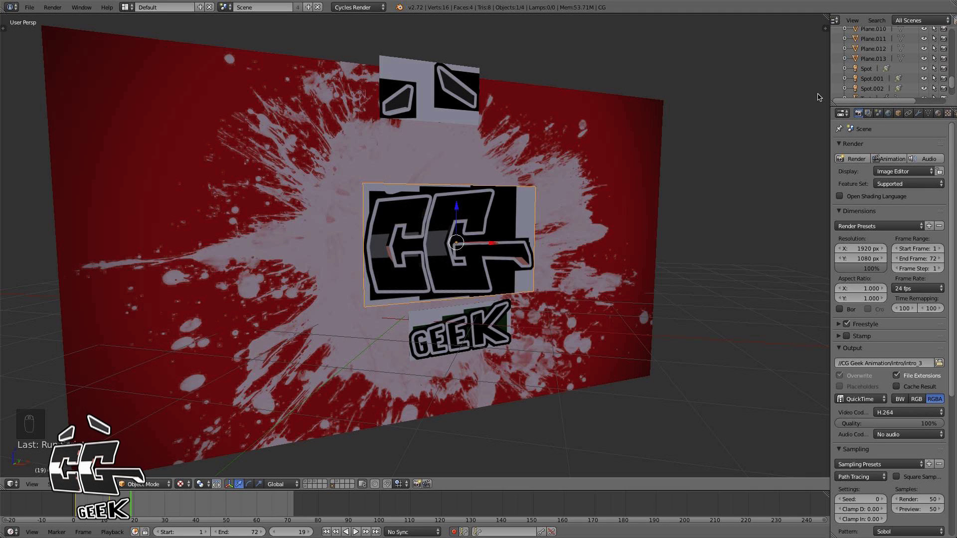
pyautogui.click(861, 399)
pyautogui.moveTo(830, 180); pyautogui.dragTo(796, 178)
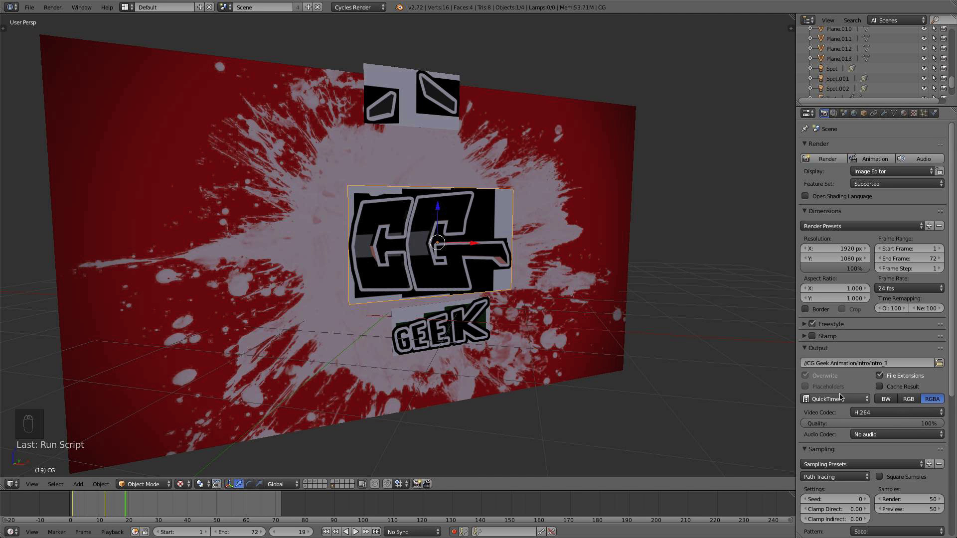
# Orbit and zoom the viewport to inspect the CG Geek logo scene and red wall
pyautogui.scroll(-1, 831, 403)
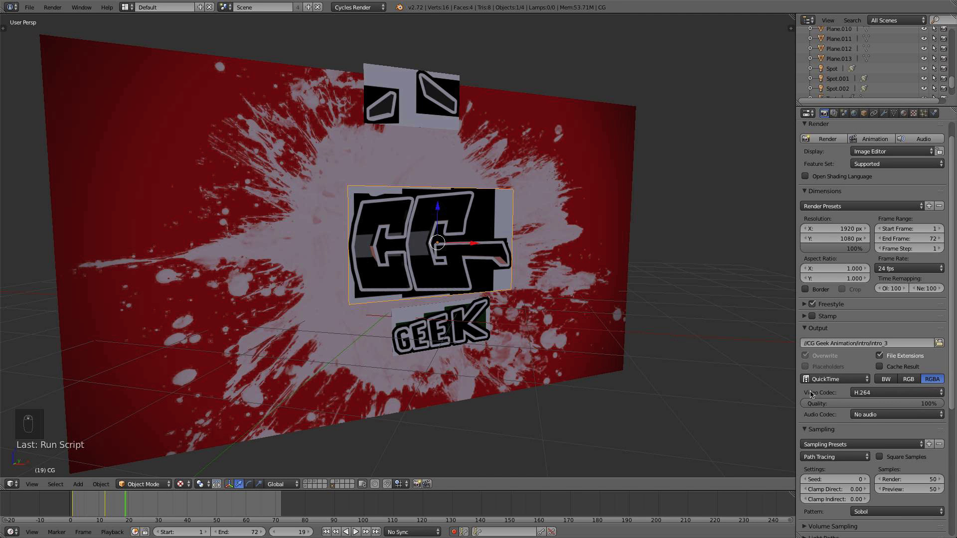
pyautogui.moveTo(686, 368); pyautogui.dragTo(641, 333, button='middle')
pyautogui.scroll(3, 698, 349)
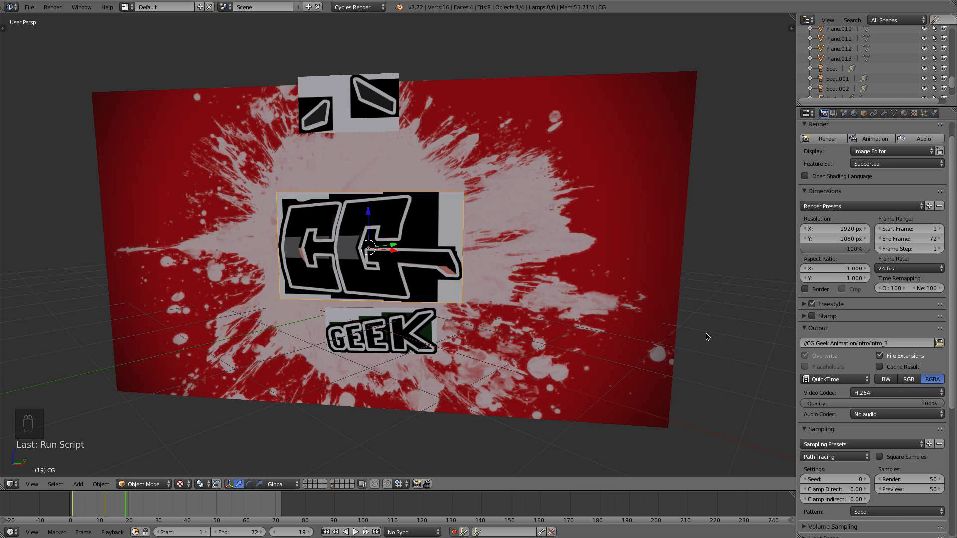
pyautogui.scroll(-3, 883, 367)
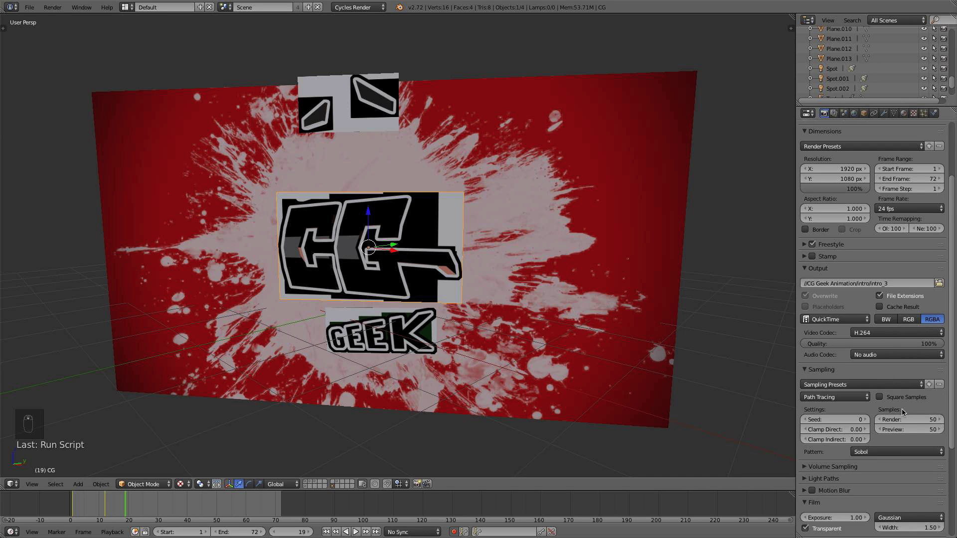
pyautogui.scroll(1, 820, 299)
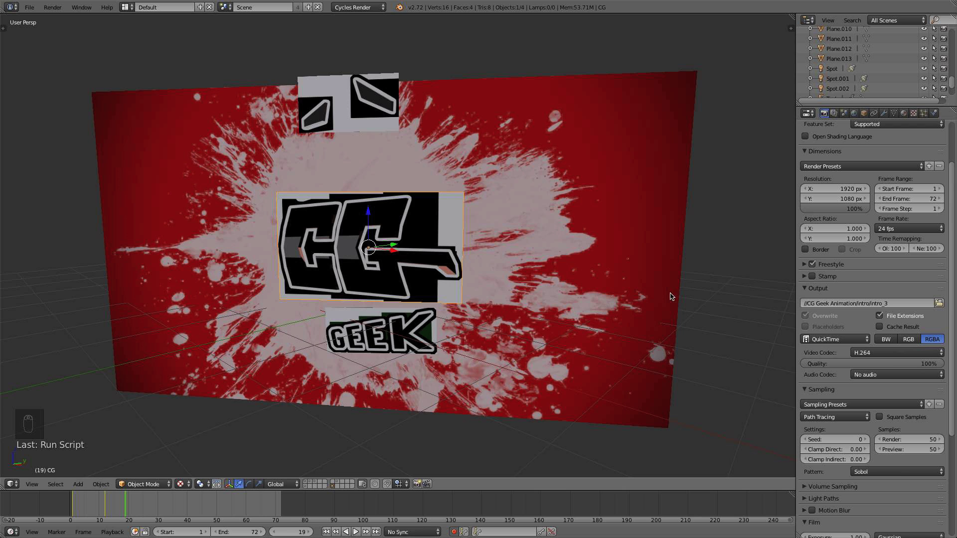
pyautogui.moveTo(638, 239); pyautogui.dragTo(615, 265, button='middle')
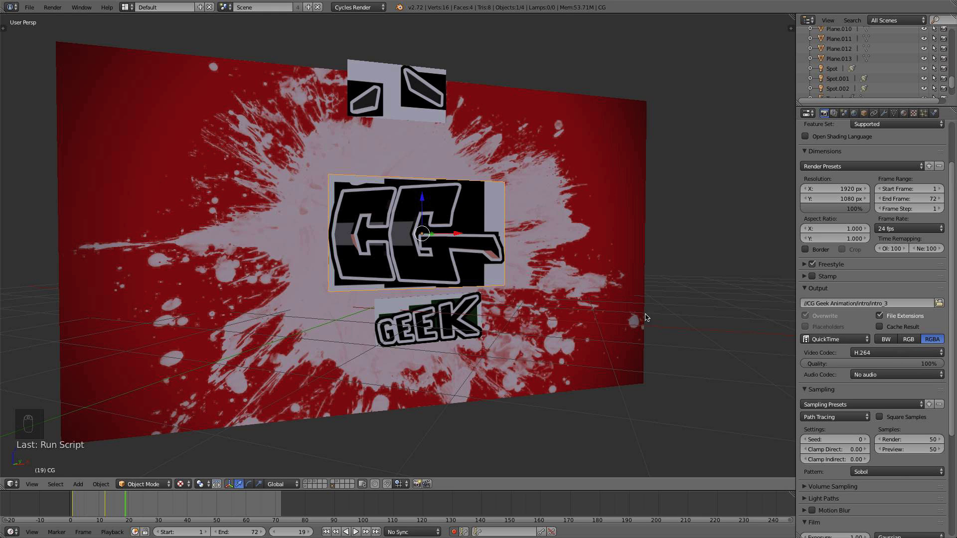
pyautogui.moveTo(634, 319); pyautogui.dragTo(765, 342, button='middle')
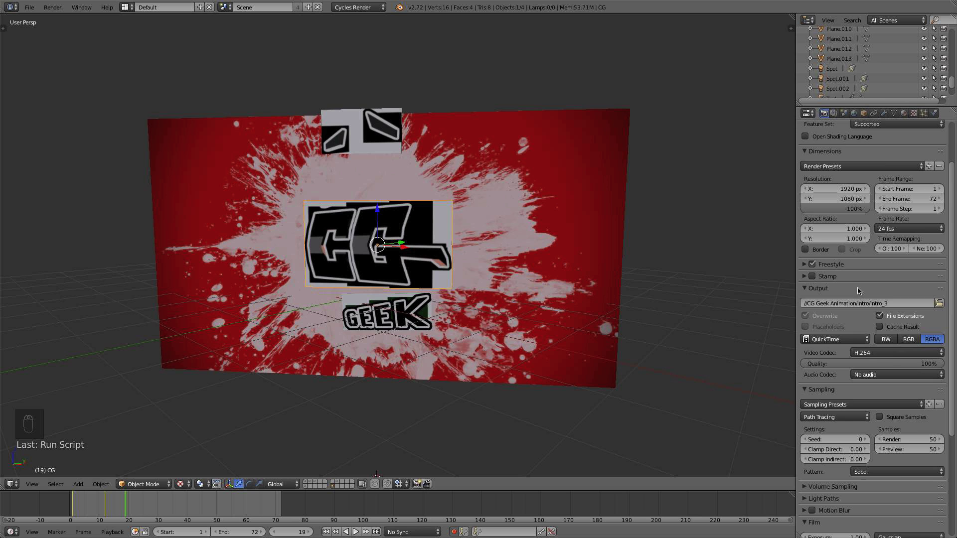
pyautogui.scroll(3, 858, 291)
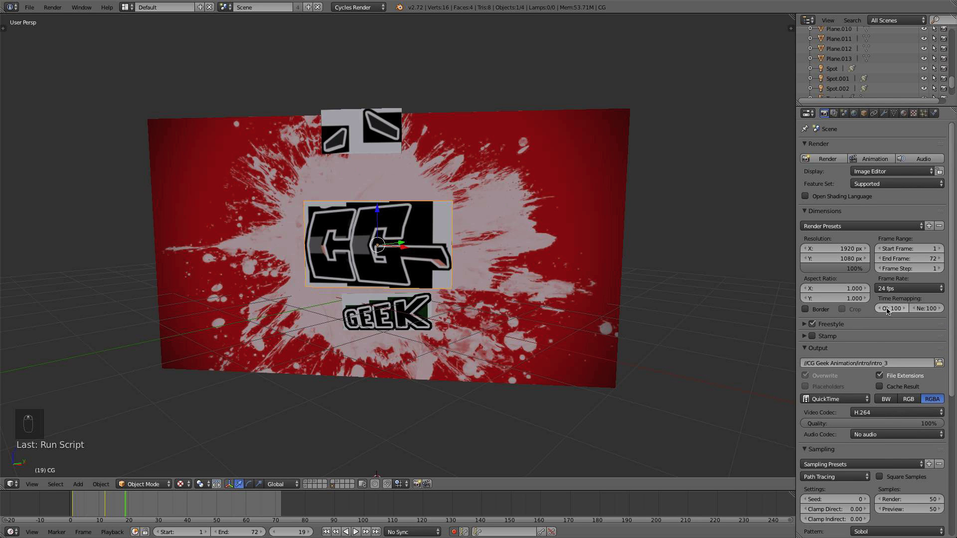
pyautogui.scroll(-3, 598, 319)
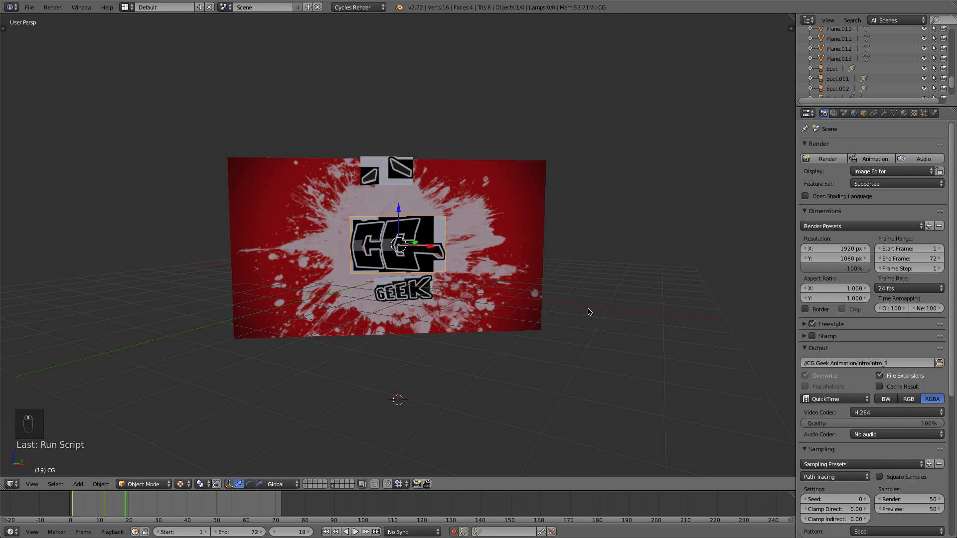
pyautogui.scroll(1, 566, 303)
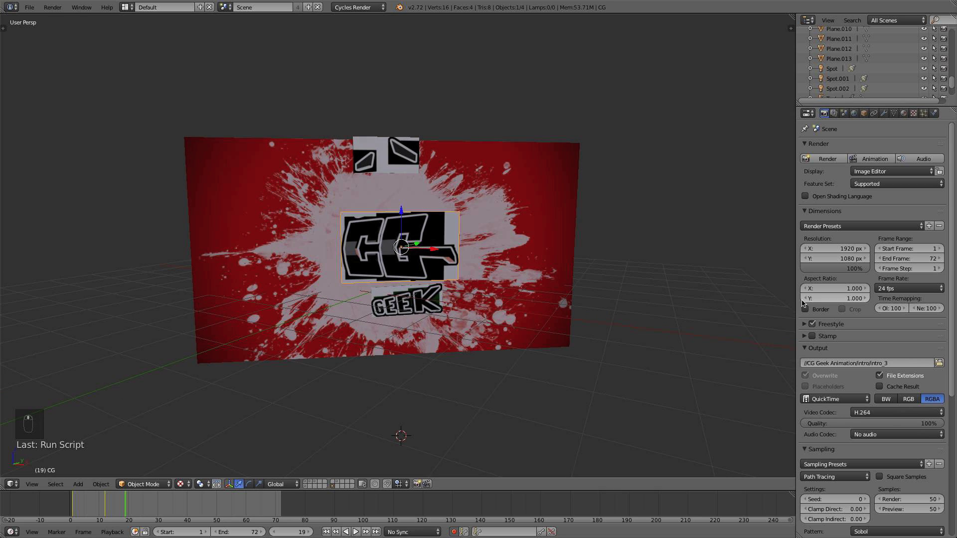
# Switch the output file format from QuickTime to JPEG images
pyautogui.click(840, 400)
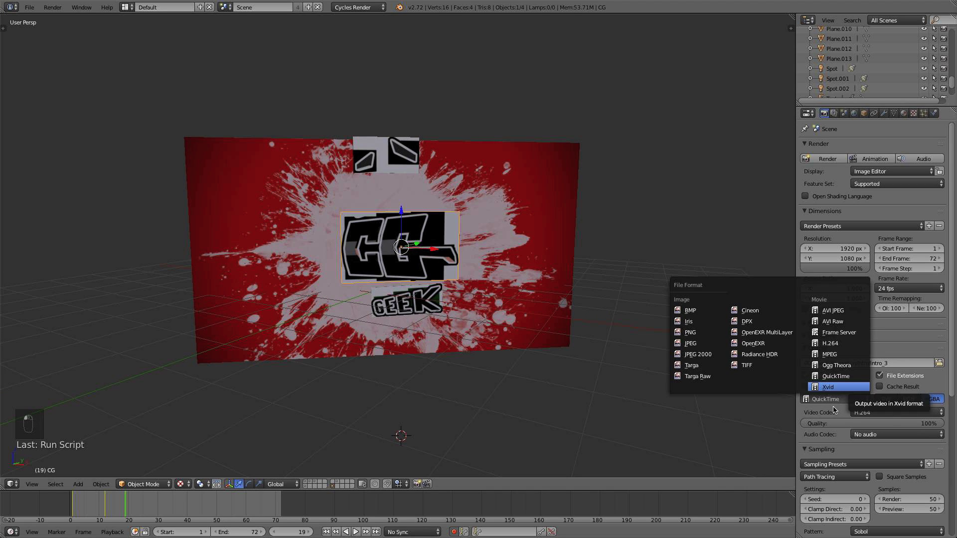
pyautogui.click(832, 408)
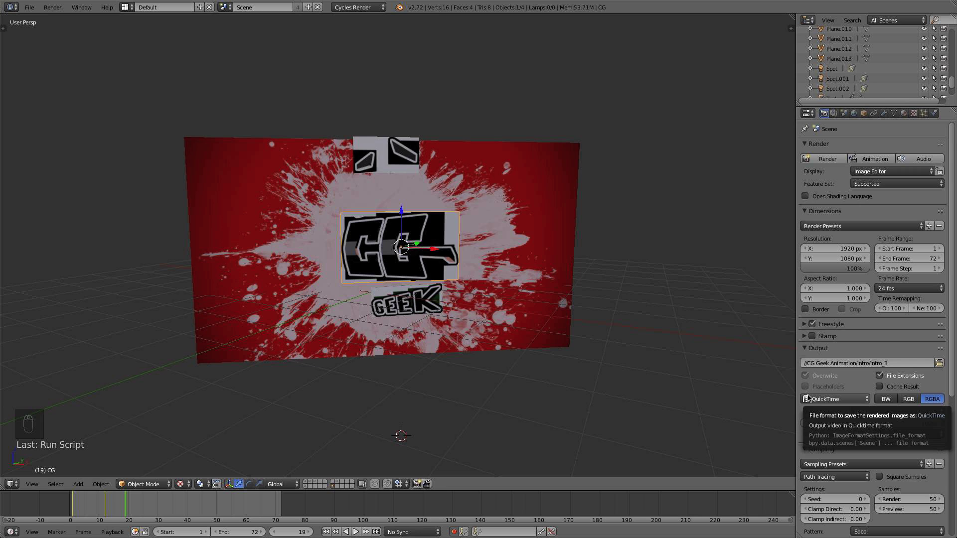
pyautogui.click(823, 405)
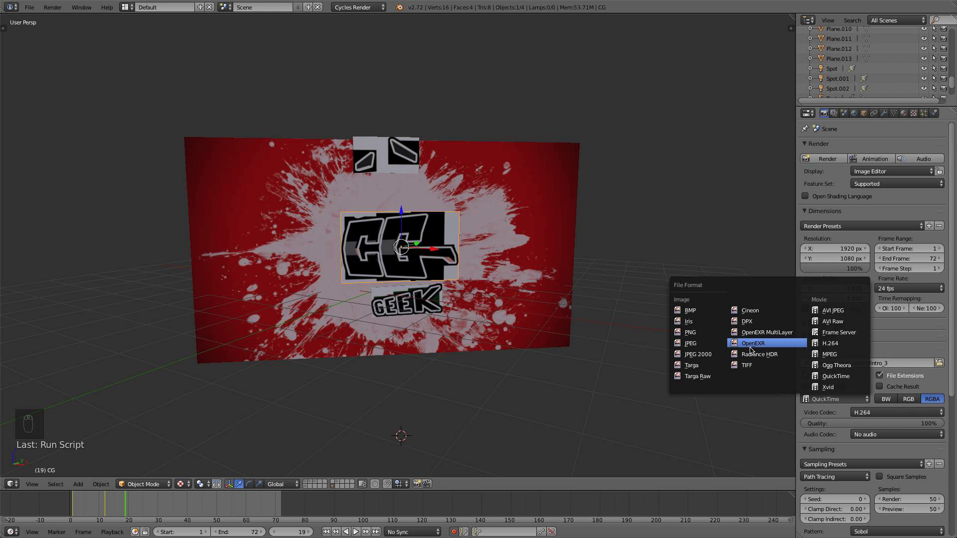
pyautogui.click(696, 346)
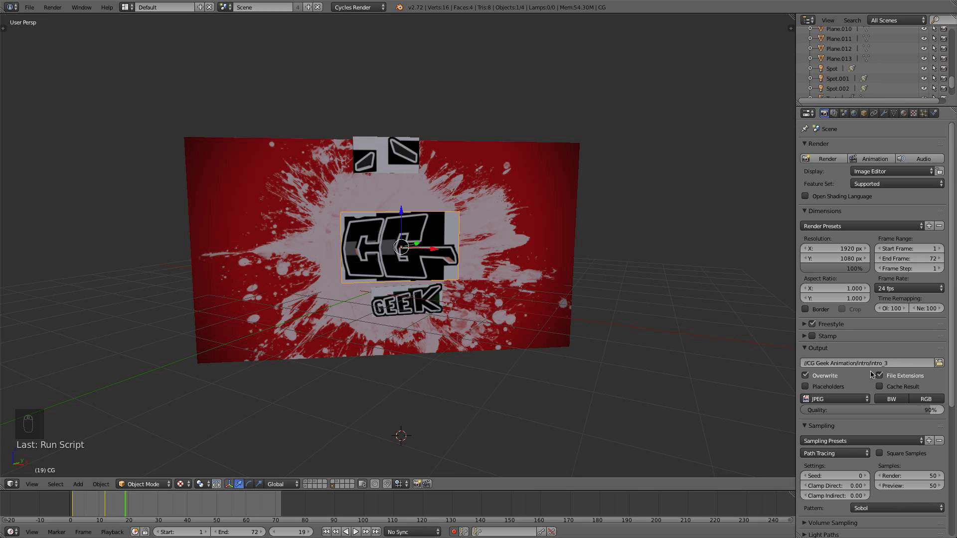
# Lower the render samples from 50 to 5
pyautogui.scroll(-5, 860, 279)
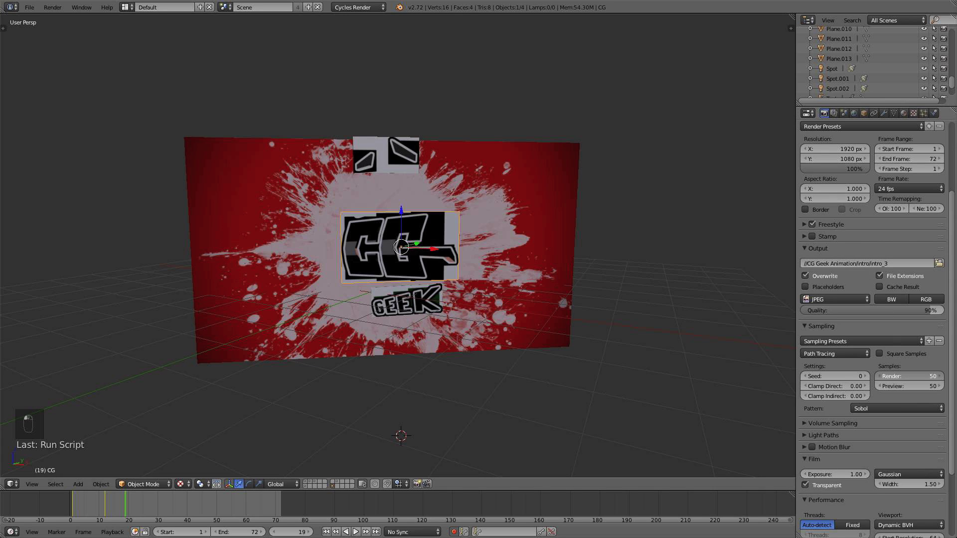
pyautogui.click(904, 378)
pyautogui.write('5')
pyautogui.press('Return')
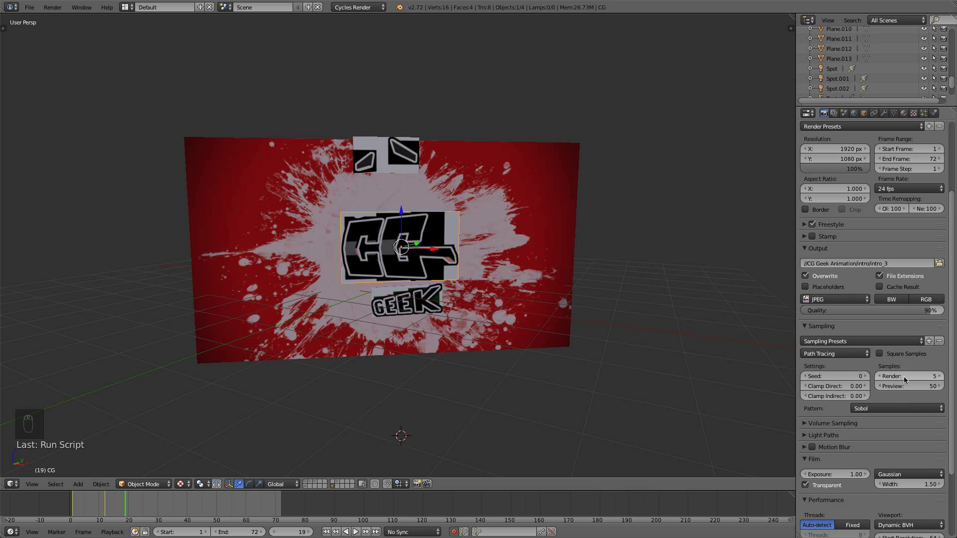
pyautogui.scroll(-1, 904, 379)
pyautogui.scroll(3, 904, 379)
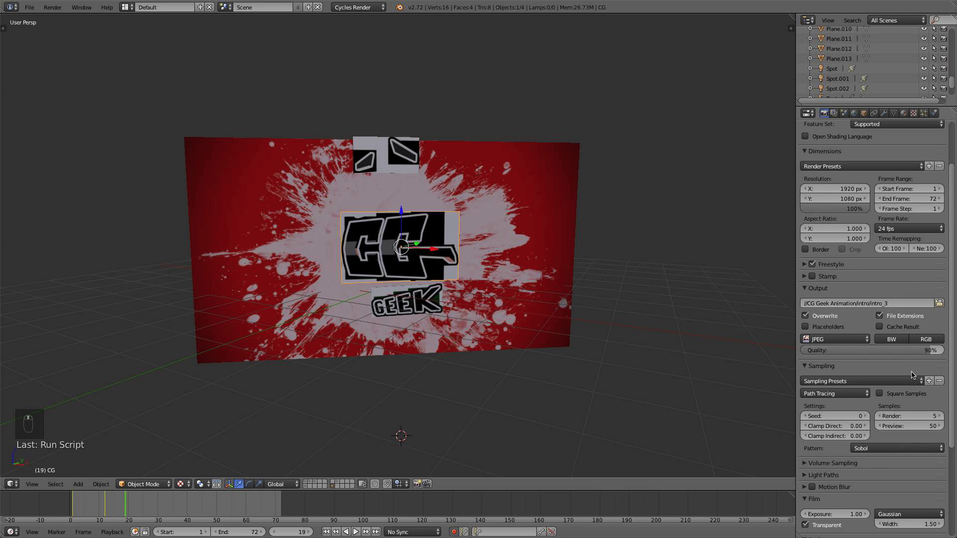
# Set CUDA as the compute device in User Preferences > System
pyautogui.click(30, 7)
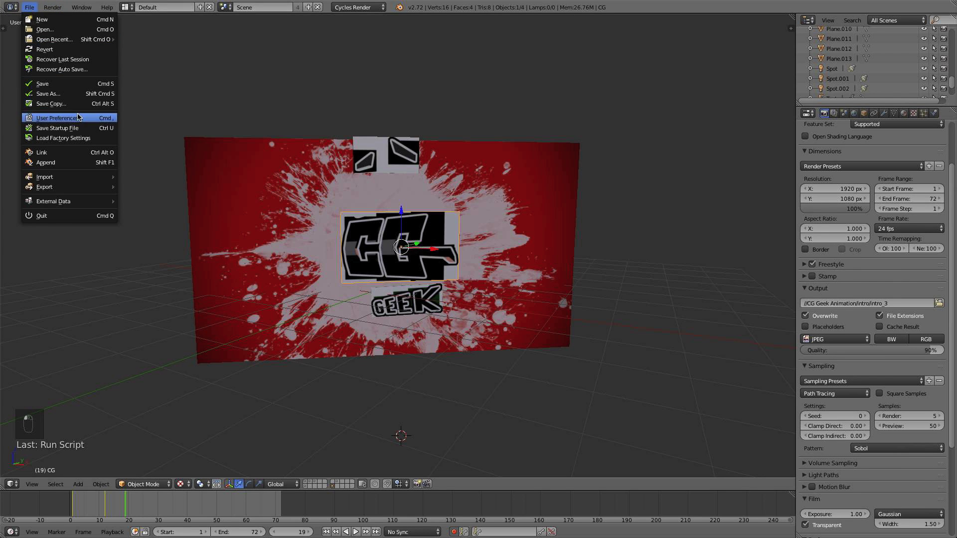
pyautogui.click(47, 118)
pyautogui.click(363, 23)
pyautogui.click(82, 204)
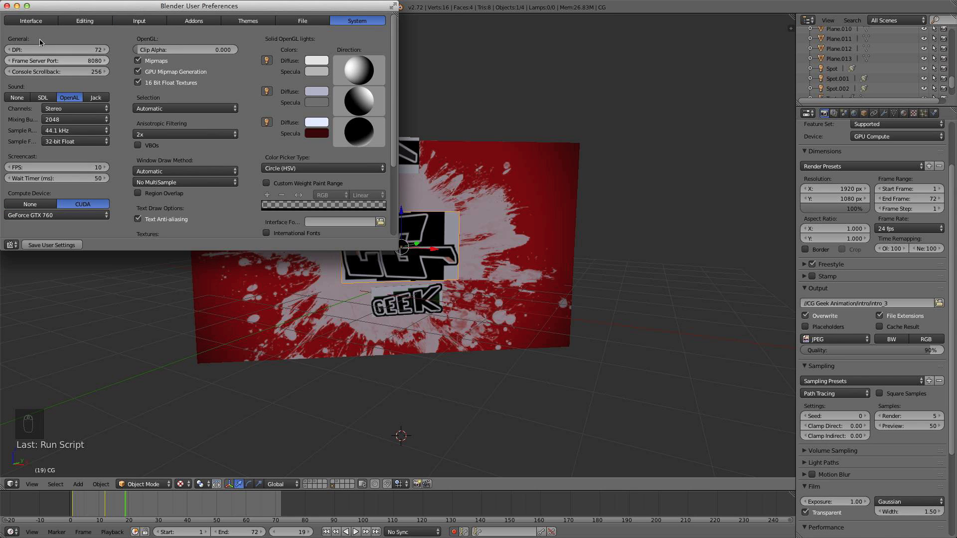
pyautogui.click(7, 6)
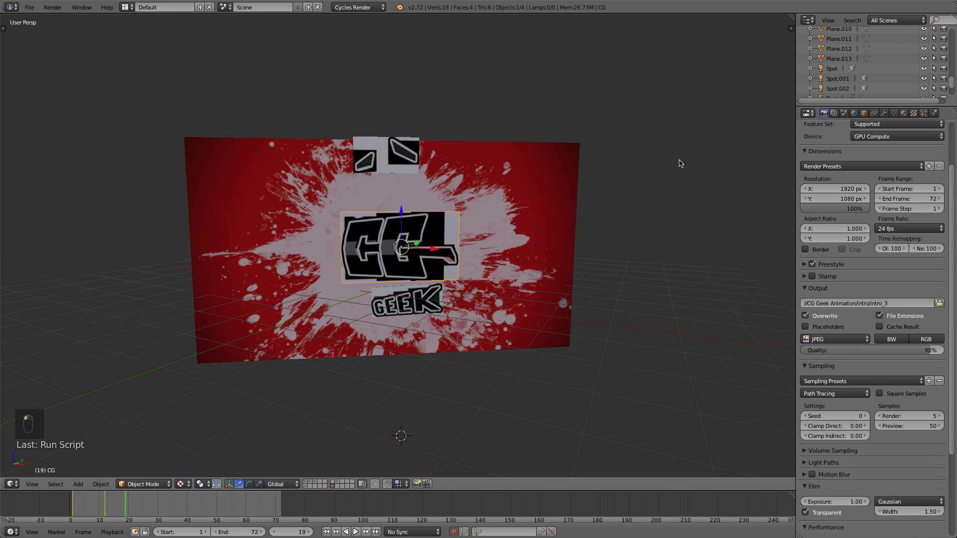
pyautogui.scroll(3, 939, 299)
pyautogui.scroll(-2, 940, 309)
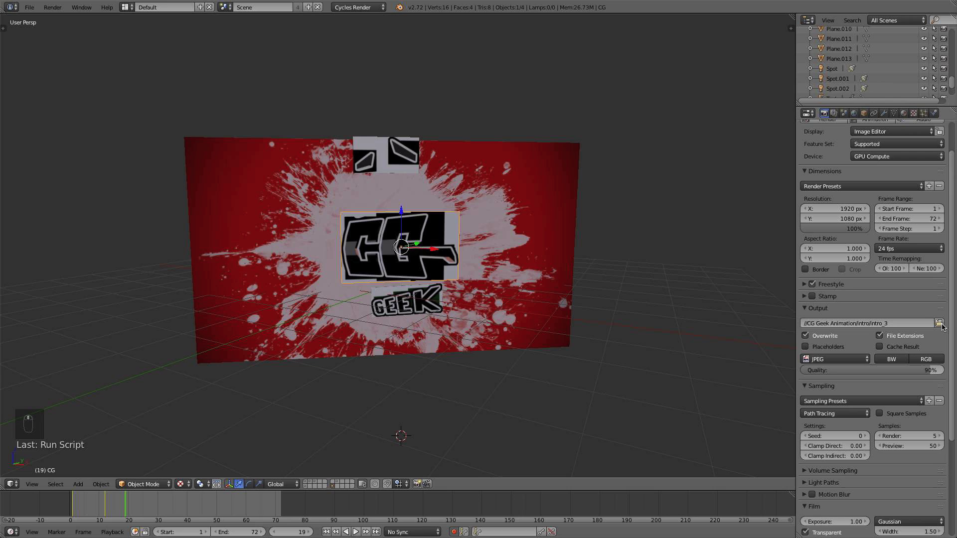
# Browse the Animation Tutorial folder for an output location, then return to the scene
pyautogui.click(939, 323)
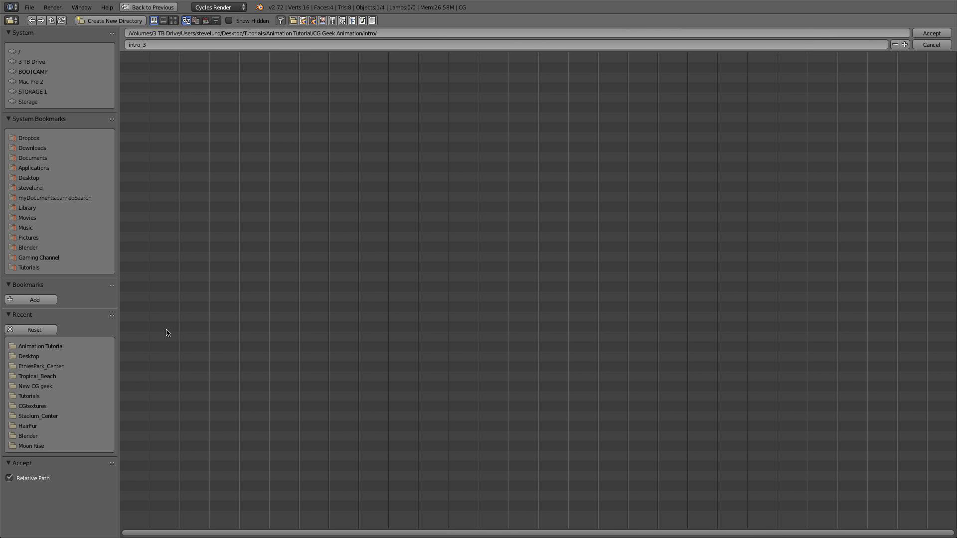
pyautogui.click(80, 346)
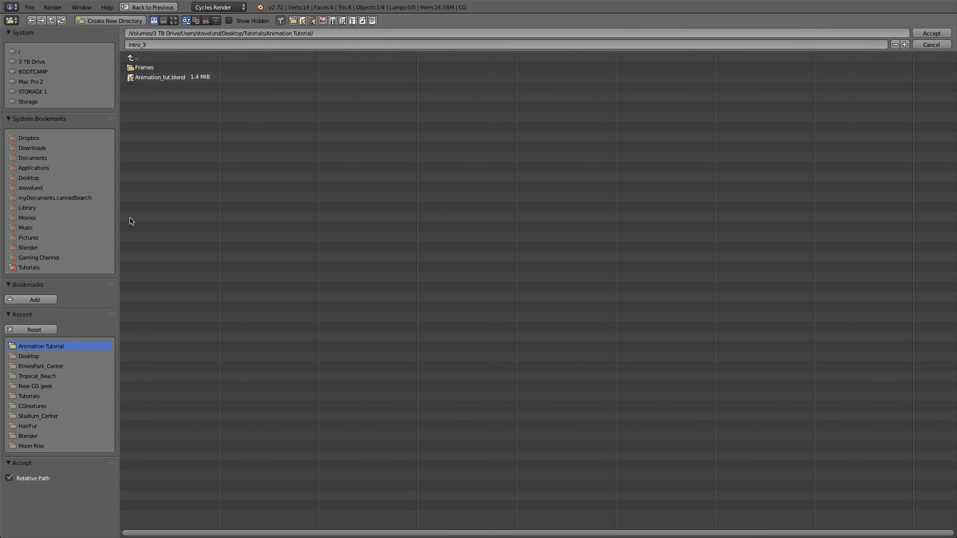
pyautogui.click(168, 78)
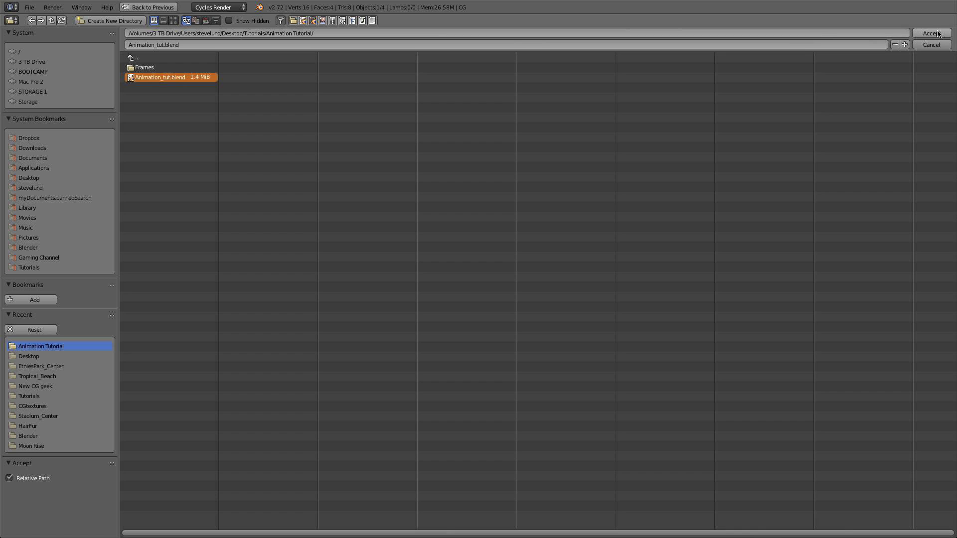
pyautogui.doubleClick(171, 76)
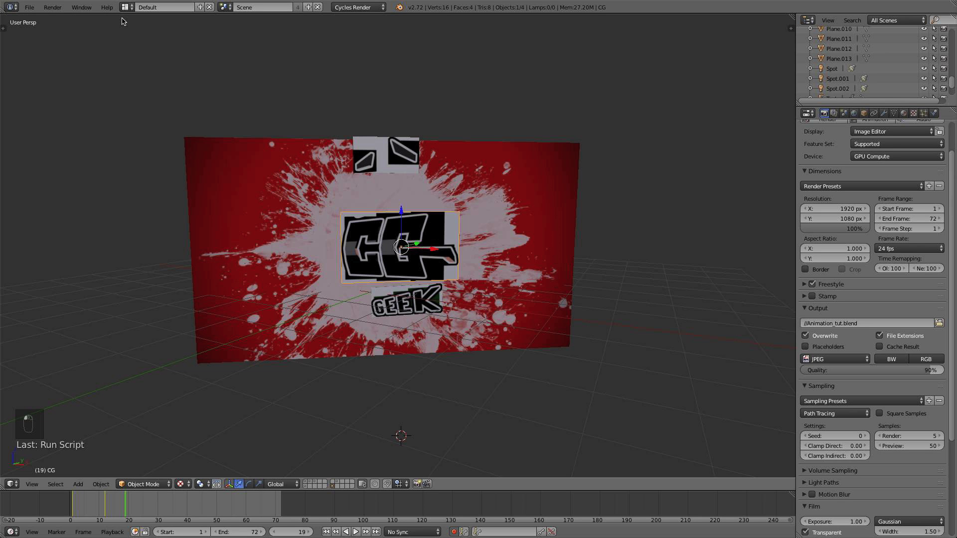
pyautogui.click(29, 7)
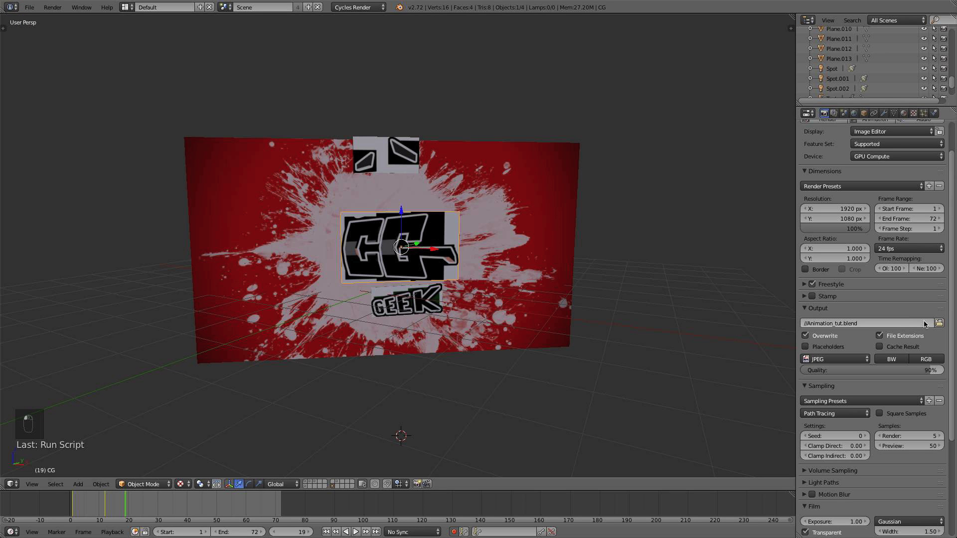
# Set the output path to the Frames folder with file name prefix Intro_
pyautogui.click(939, 323)
pyautogui.click(152, 67)
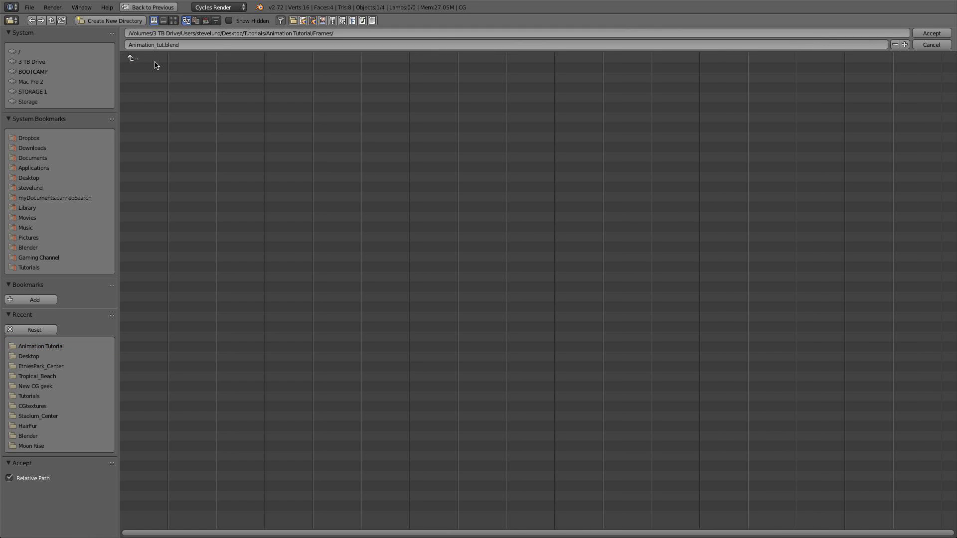
pyautogui.click(175, 45)
pyautogui.press('BackSpace')
pyautogui.press('BackSpace')
pyautogui.press('BackSpace')
pyautogui.press('BackSpace')
pyautogui.press('BackSpace')
pyautogui.press('BackSpace')
pyautogui.press('BackSpace')
pyautogui.press('BackSpace')
pyautogui.press('BackSpace')
pyautogui.press('BackSpace')
pyautogui.press('BackSpace')
pyautogui.press('BackSpace')
pyautogui.press('BackSpace')
pyautogui.press('BackSpace')
pyautogui.press('BackSpace')
pyautogui.click(932, 33)
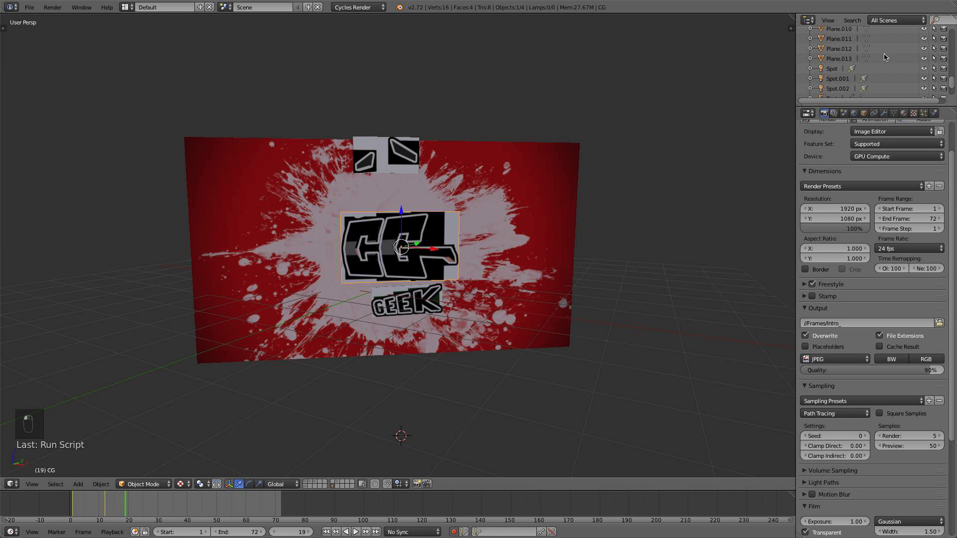
# Keep JPEG as the output file format
pyautogui.click(830, 361)
pyautogui.click(841, 361)
pyautogui.scroll(2, 841, 361)
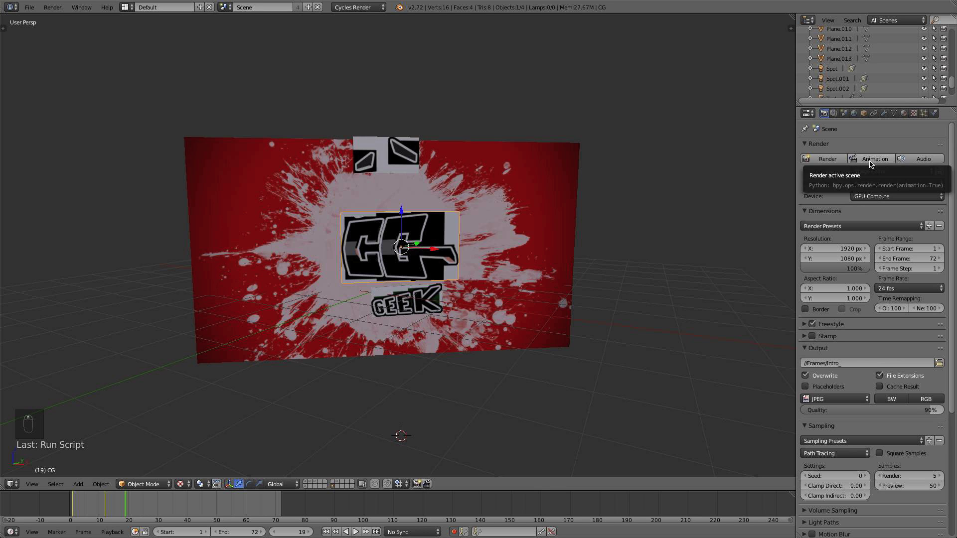
pyautogui.scroll(-1, 627, 265)
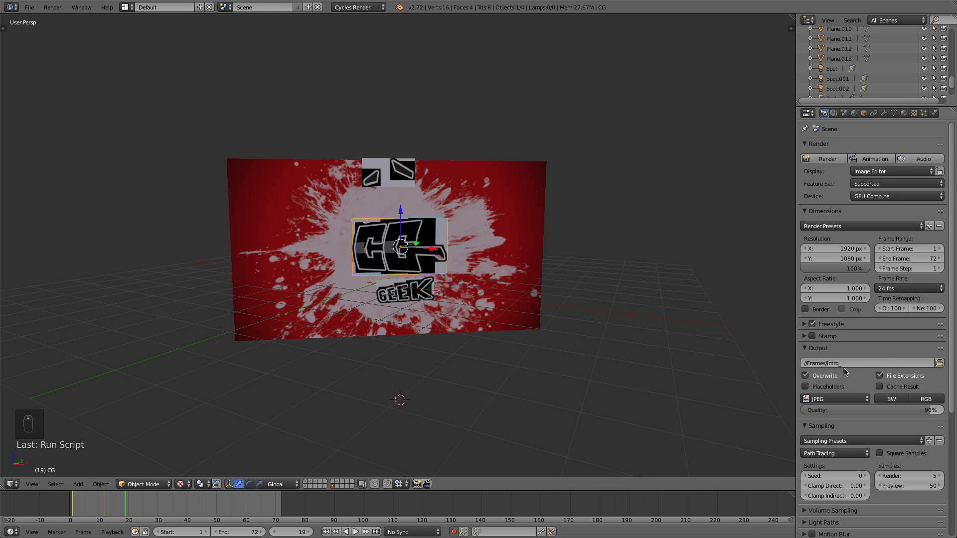
pyautogui.scroll(-4, 887, 384)
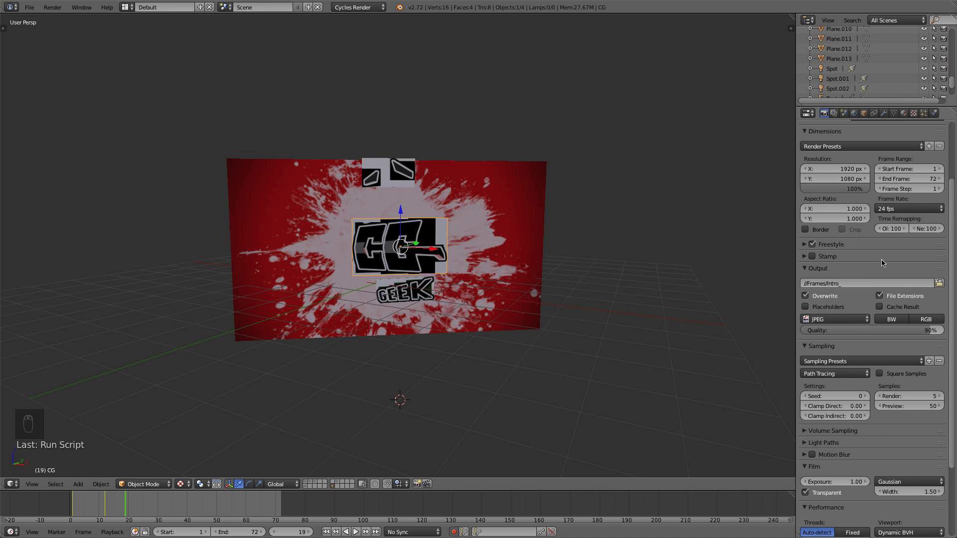
pyautogui.scroll(2, 855, 316)
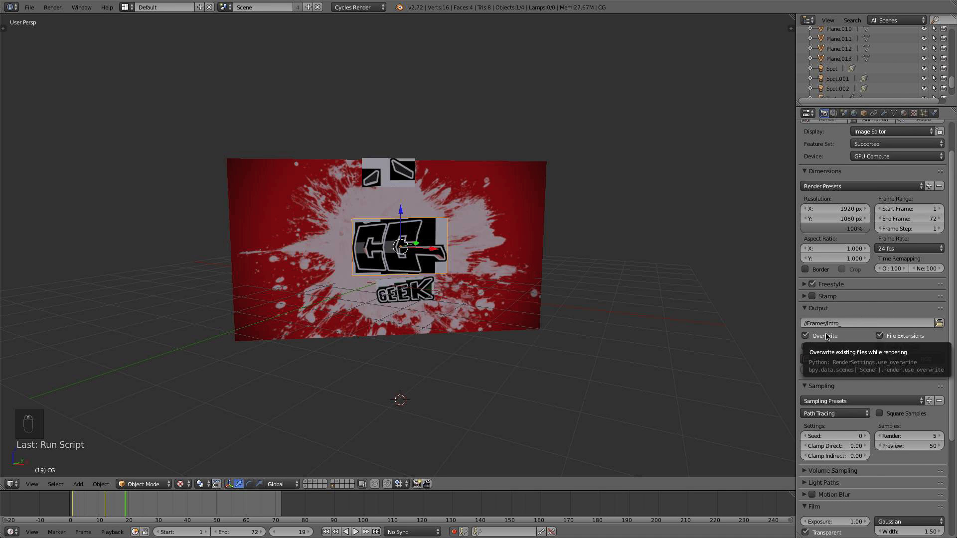
pyautogui.scroll(2, 854, 284)
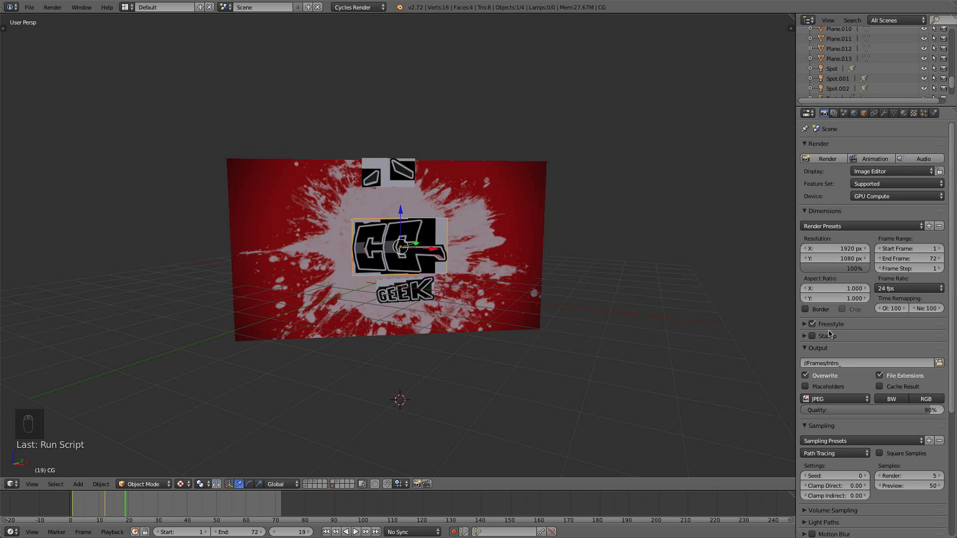
pyautogui.scroll(-2, 871, 399)
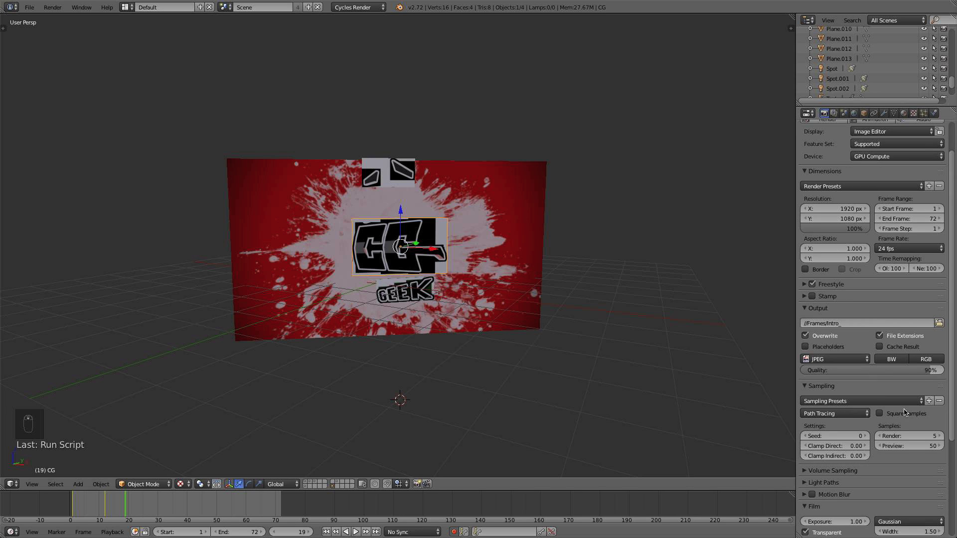
pyautogui.scroll(2, 896, 168)
# Render all 72 frames of the intro animation to JPEG images
pyautogui.click(890, 160)
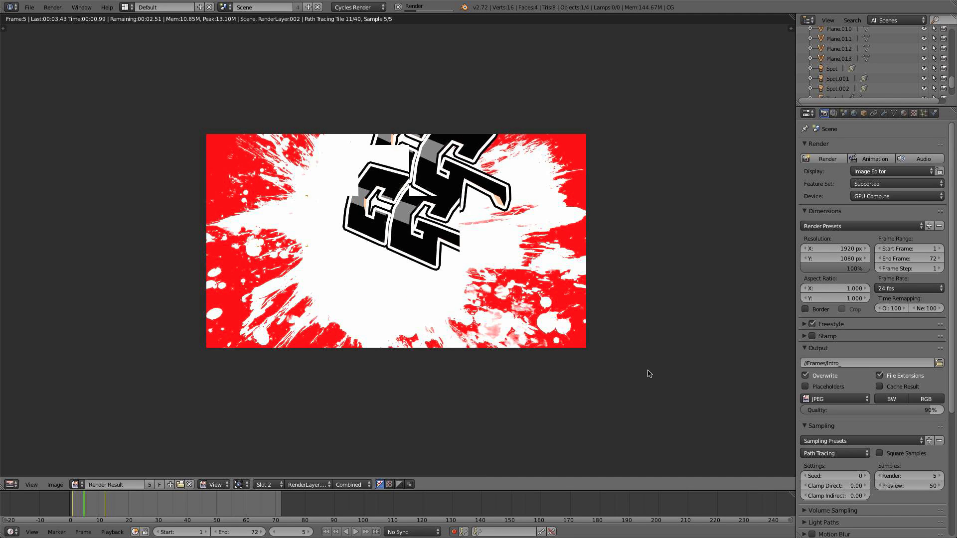
pyautogui.scroll(1, 623, 282)
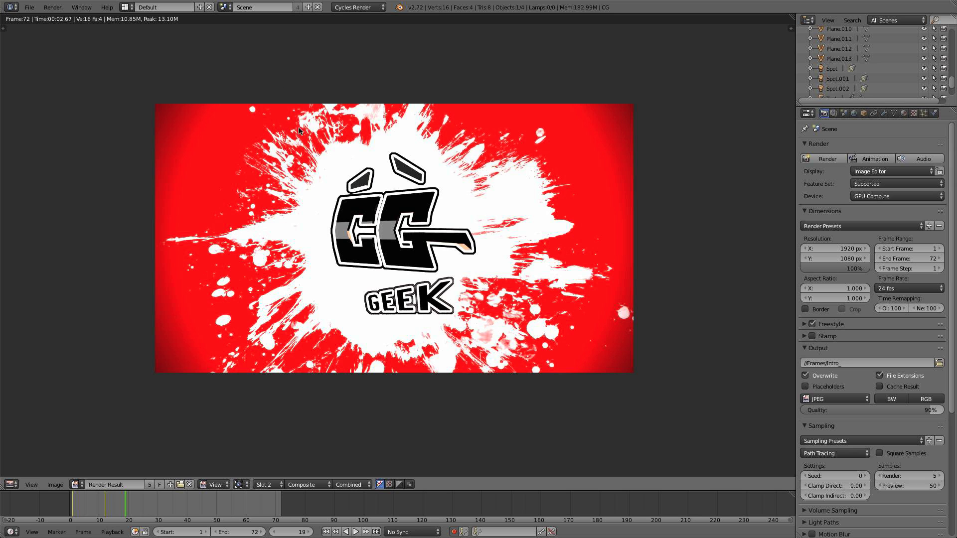
# Recentre the render, switch to the Video Editing layout, and open the sequencer's Add menu
pyautogui.press('Home')
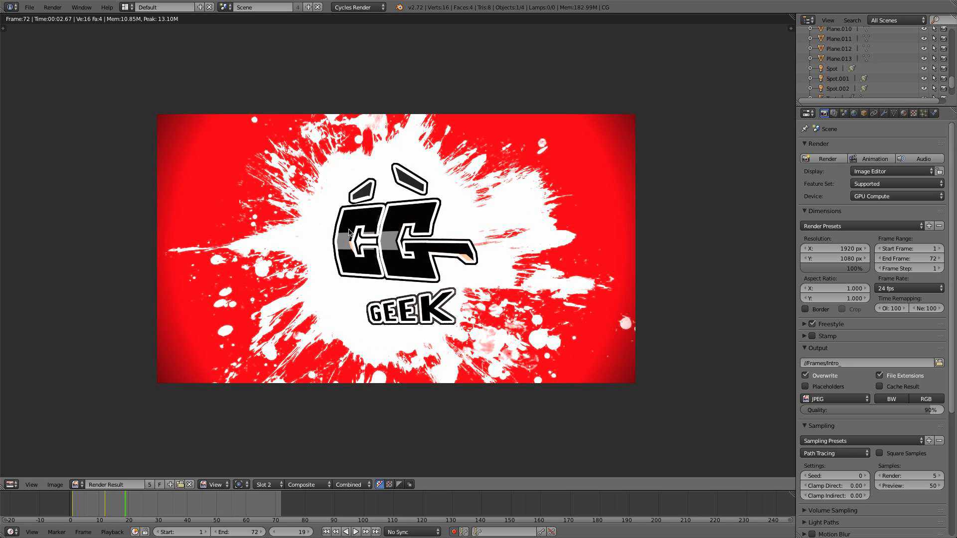
pyautogui.click(132, 9)
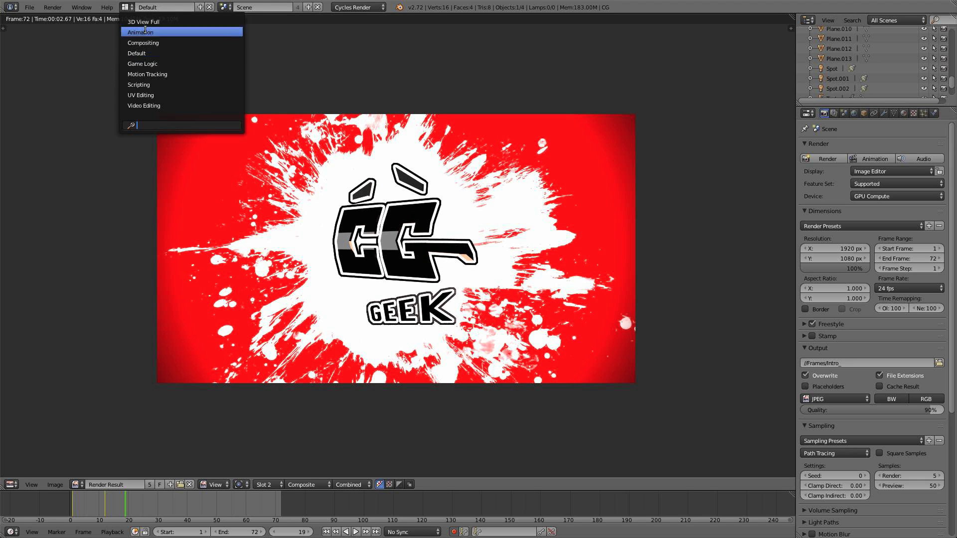
pyautogui.click(165, 104)
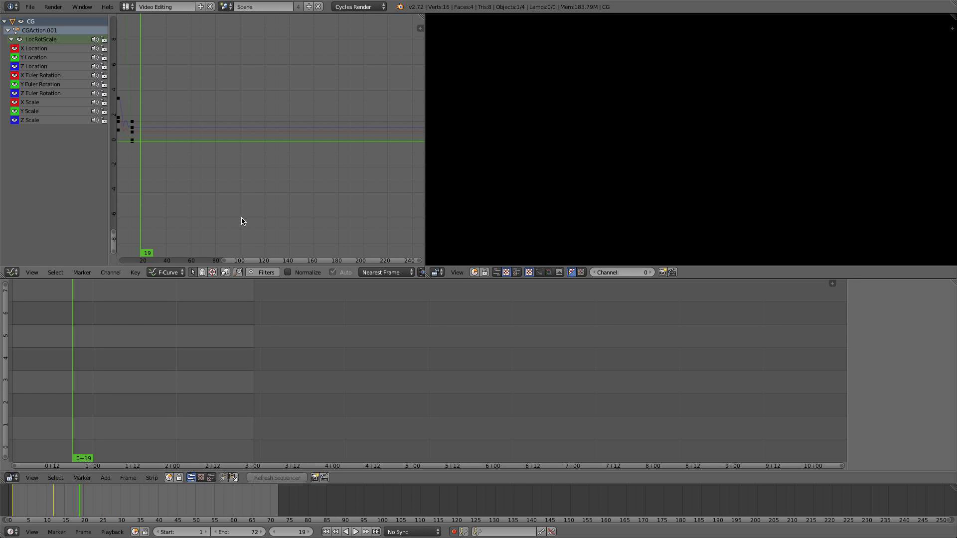
pyautogui.moveTo(271, 384); pyautogui.dragTo(491, 380, button='middle')
pyautogui.scroll(5, 411, 353)
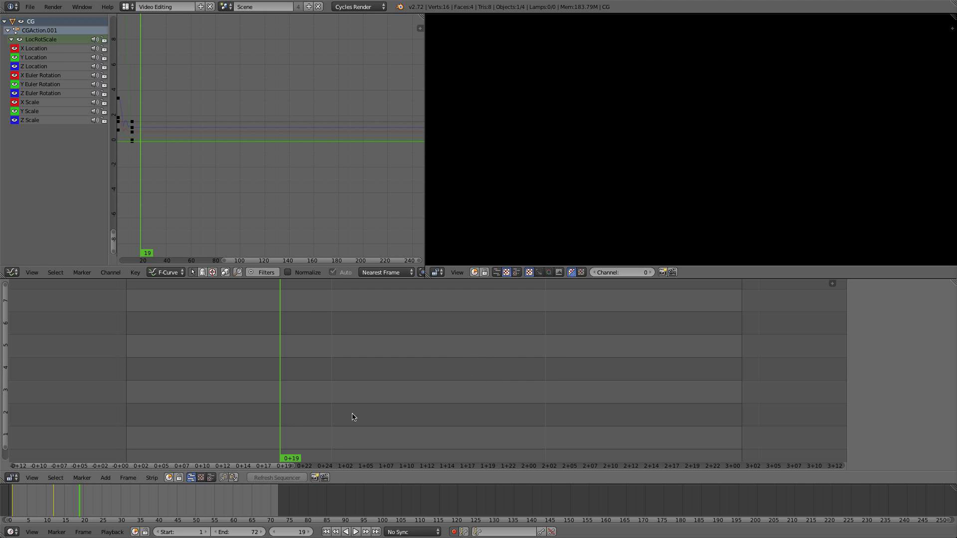
pyautogui.click(105, 478)
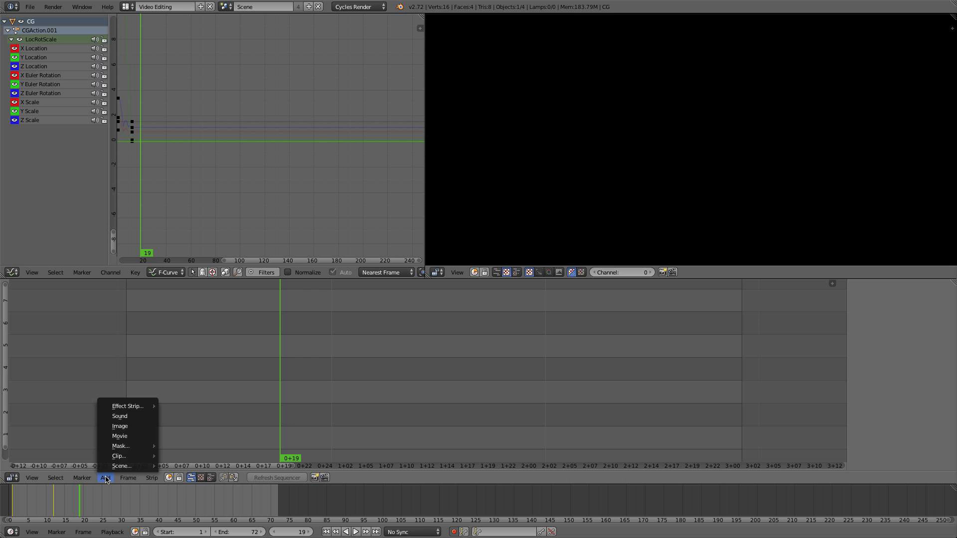
# Add all 72 Intro_ JPEGs from the Frames folder as one image strip
pyautogui.click(120, 426)
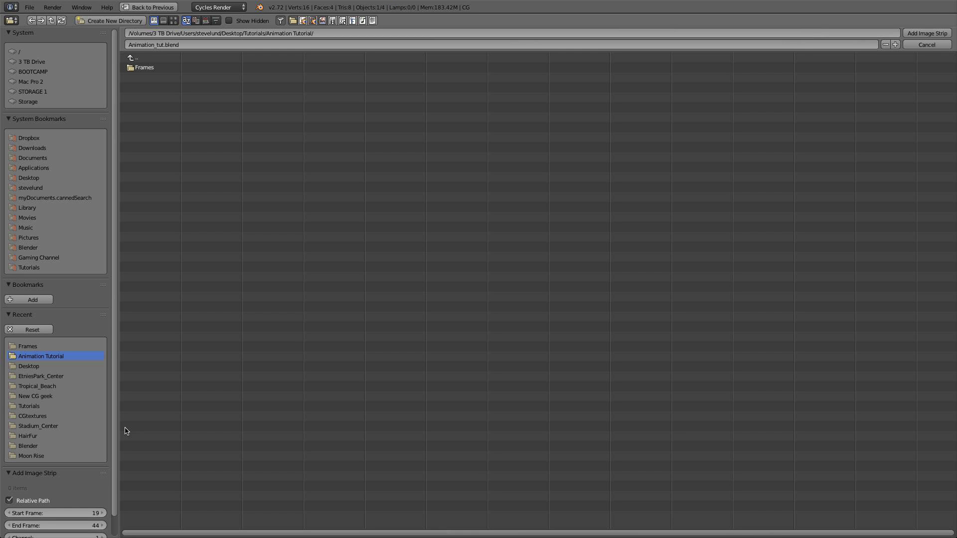
pyautogui.click(146, 70)
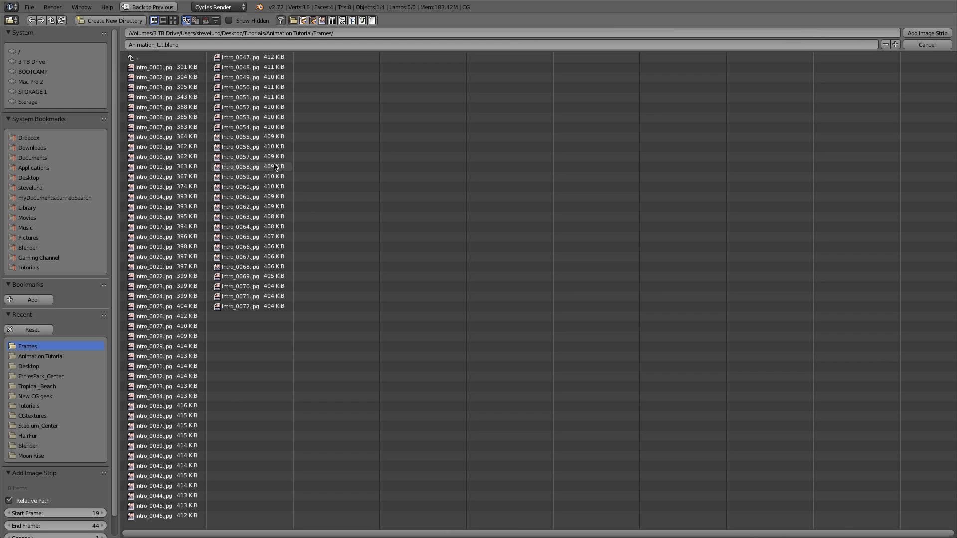
pyautogui.press('a')
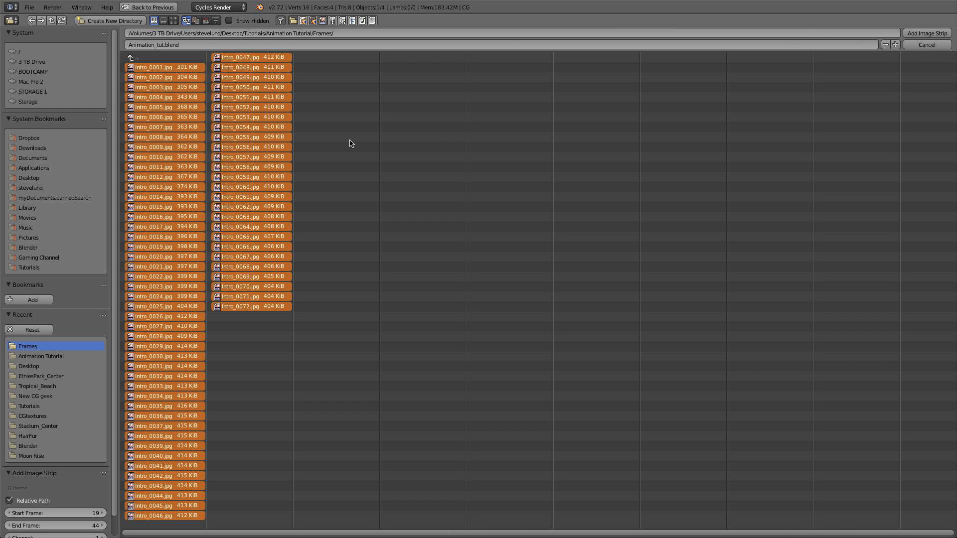
pyautogui.click(940, 34)
# Scrub and play back the image sequence to preview it
pyautogui.scroll(-3, 349, 437)
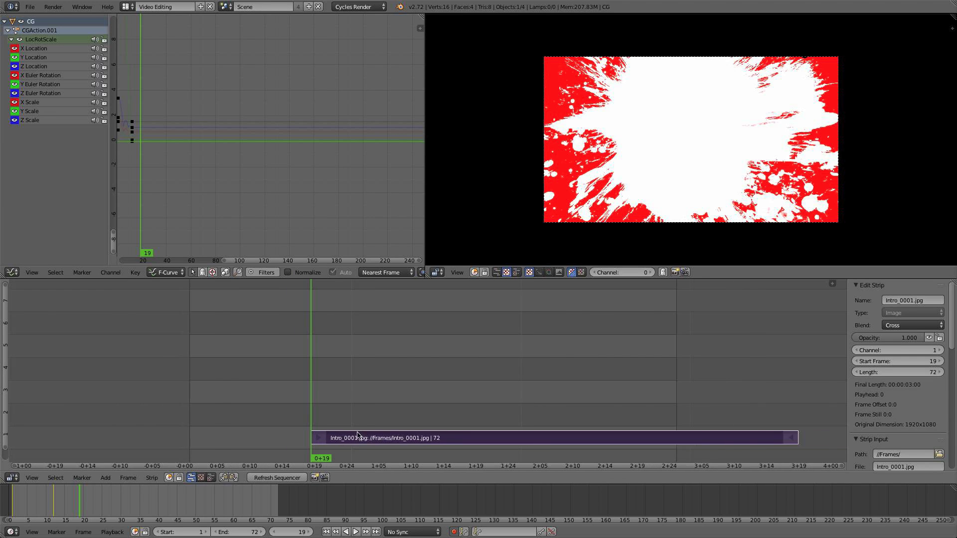
pyautogui.keyDown('ctrl'); pyautogui.hscroll(2, 379, 420); pyautogui.keyUp('ctrl')
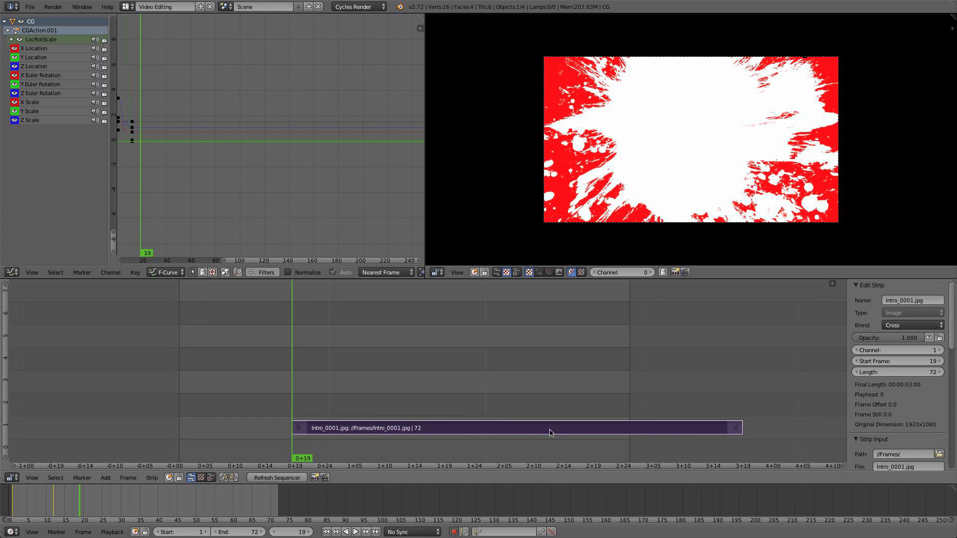
pyautogui.moveTo(366, 386)
pyautogui.mouseDown()
pyautogui.moveTo(505, 381)
pyautogui.moveTo(384, 383)
pyautogui.mouseUp()
pyautogui.hotkey('alt', 'a')
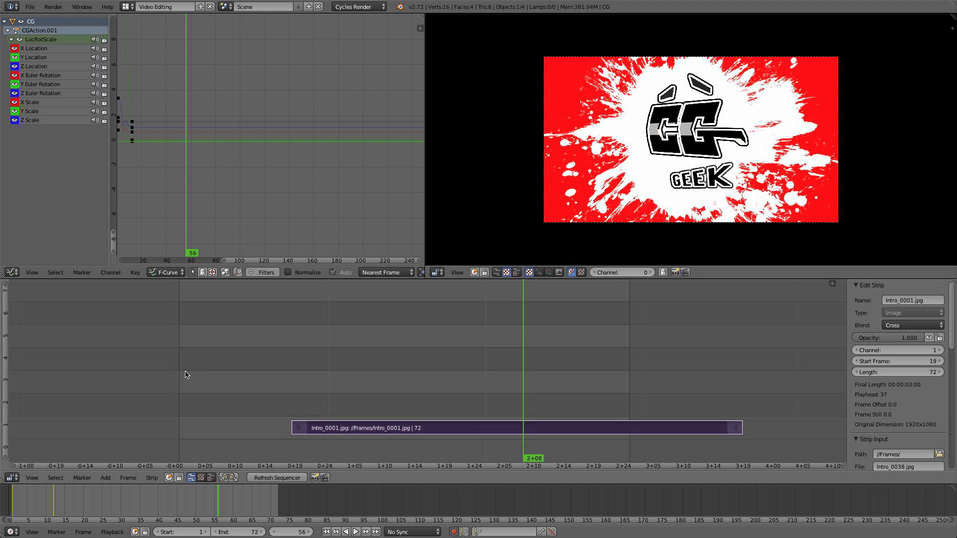
pyautogui.keyDown('ctrl'); pyautogui.hscroll(-1, 186, 375); pyautogui.keyUp('ctrl')
# Move the Intro strip to start at frame 1 and stop playback
pyautogui.press('g')
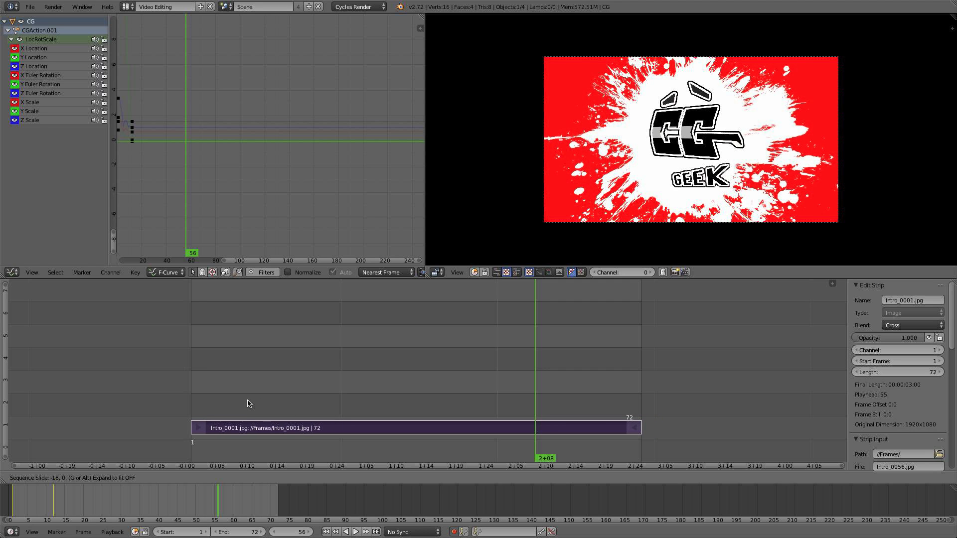
pyautogui.click(248, 404)
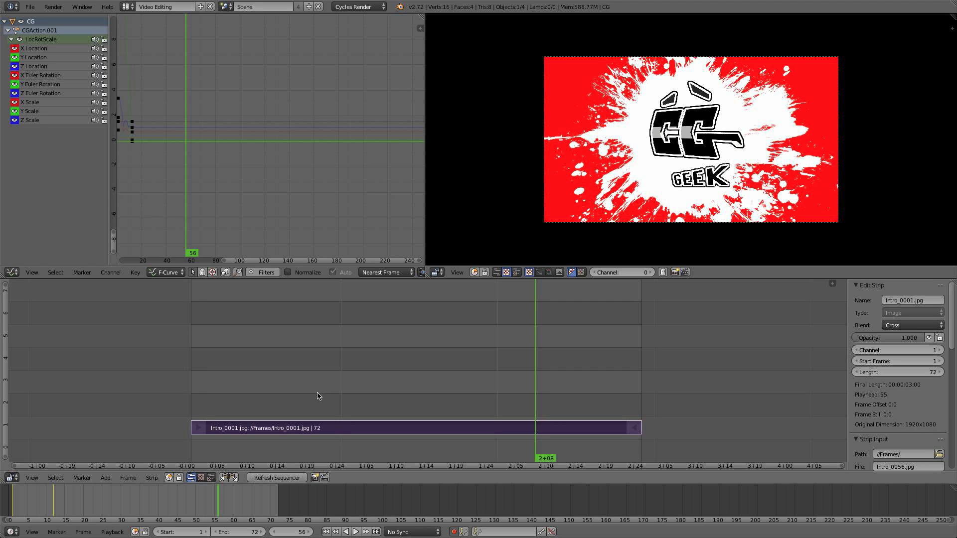
pyautogui.hotkey('alt', 'a')
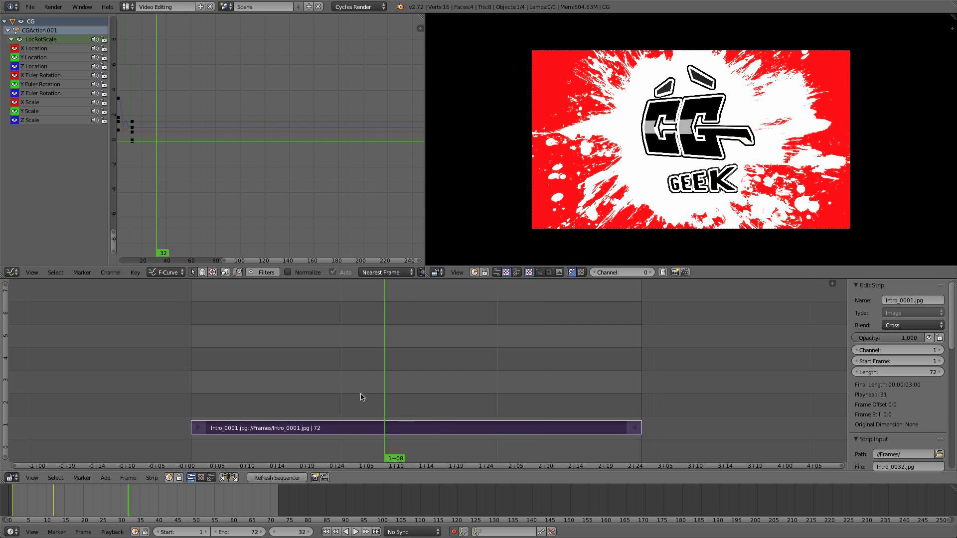
pyautogui.press('Escape')
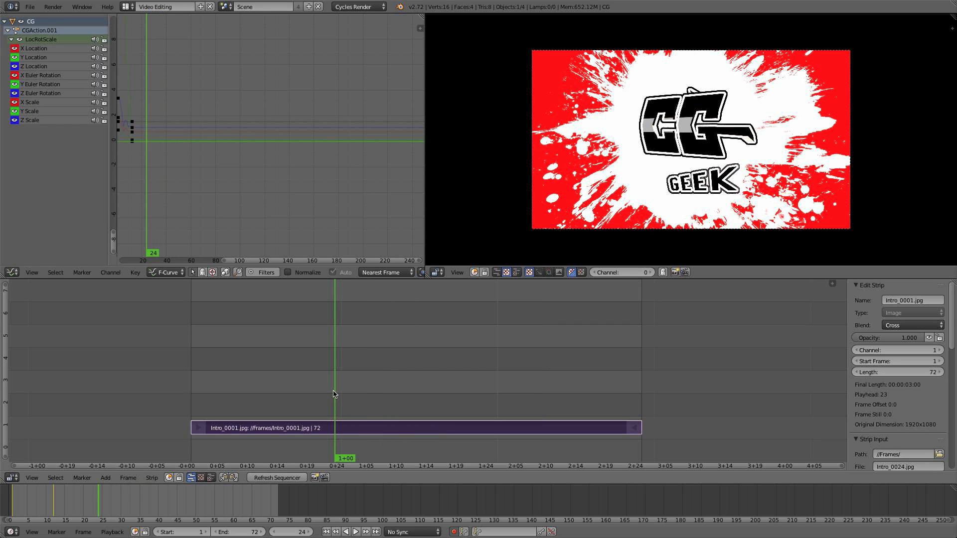
# Play the Intro sequence from frame 1 and stop it around frame 32
pyautogui.click(325, 532)
pyautogui.moveTo(362, 516)
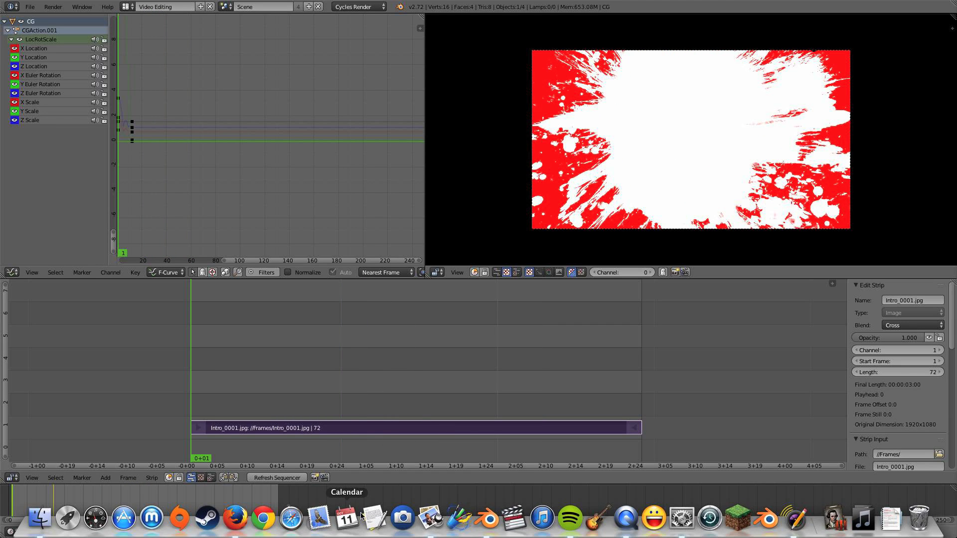
pyautogui.click(356, 532)
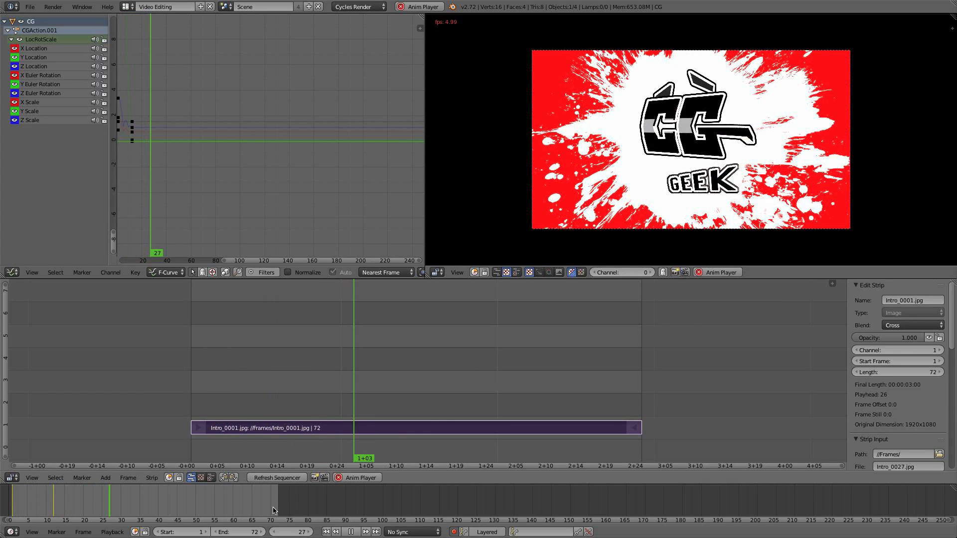
pyautogui.hotkey('alt', 'a')
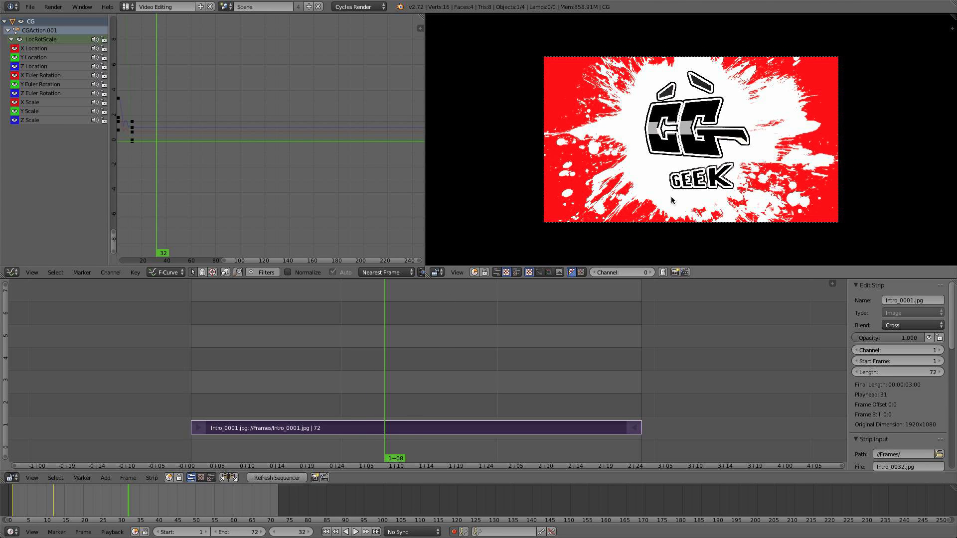
# In the Default layout, set the output file format to QuickTime H.264
pyautogui.click(127, 7)
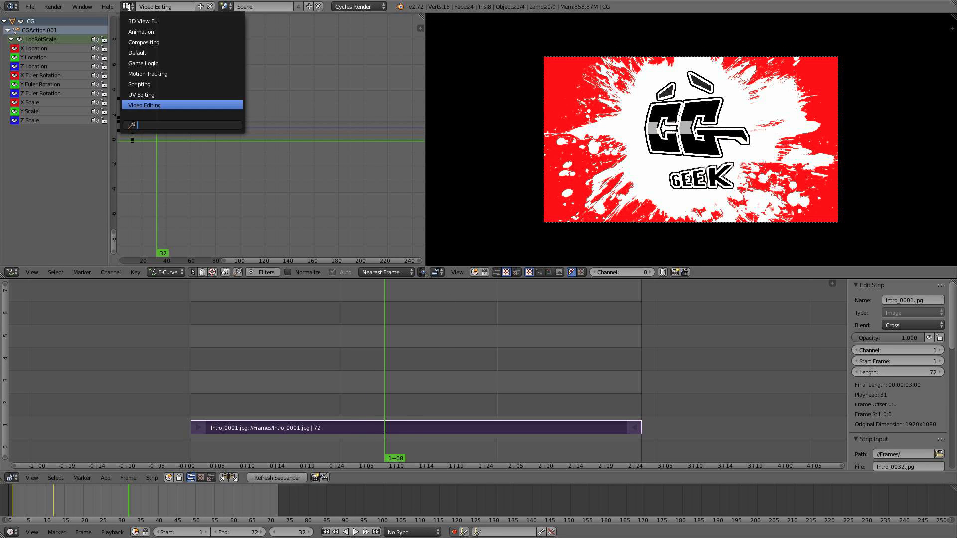
pyautogui.click(150, 53)
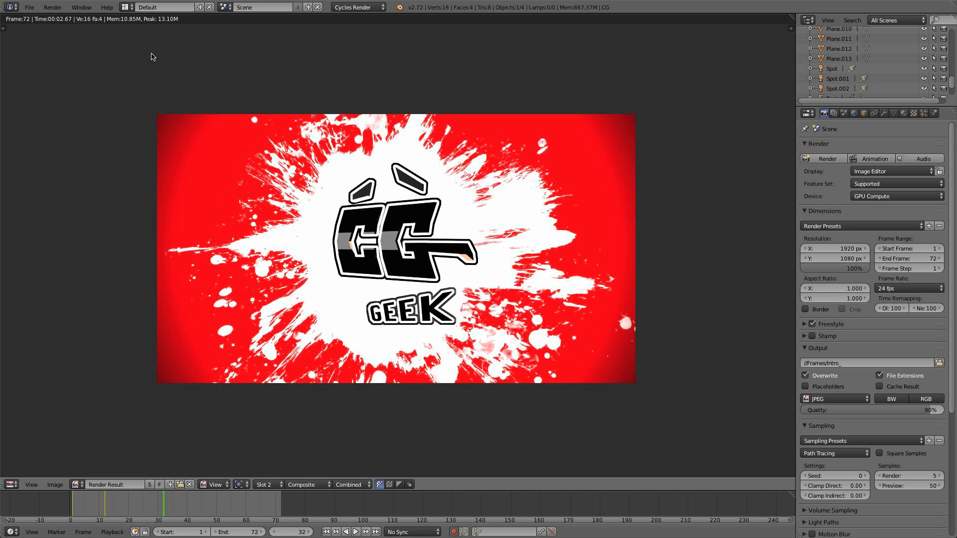
pyautogui.click(849, 400)
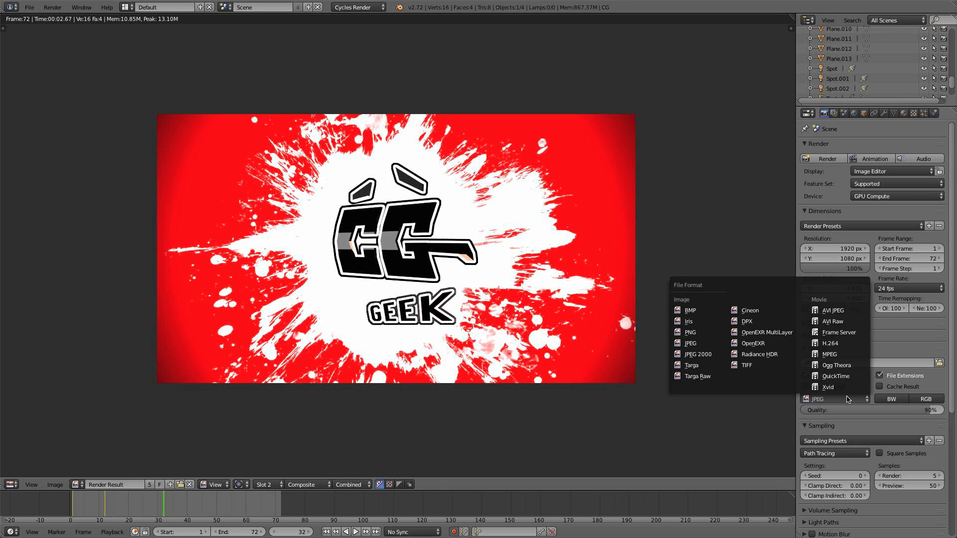
pyautogui.click(828, 376)
# Toggle to Video Editing and back to the Default layout to review render properties
pyautogui.click(125, 7)
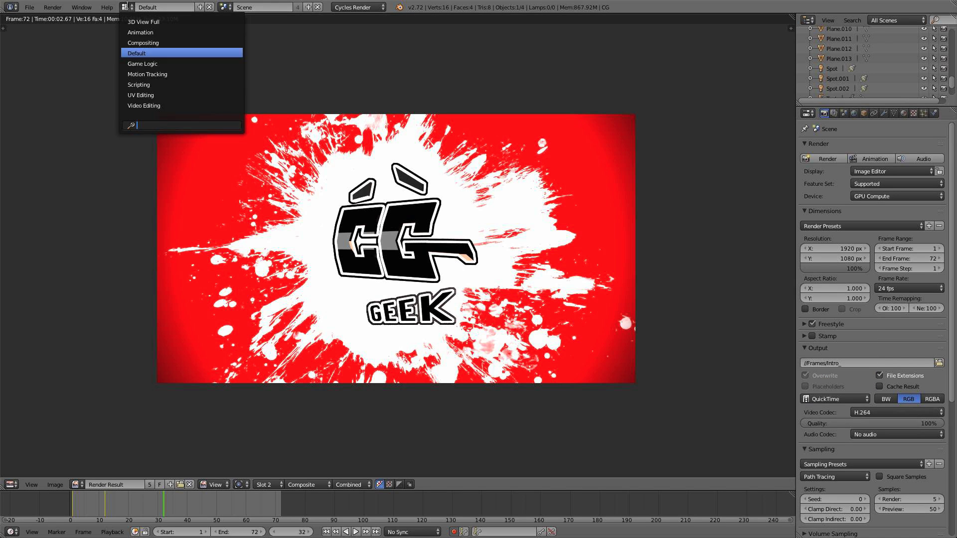
pyautogui.click(150, 104)
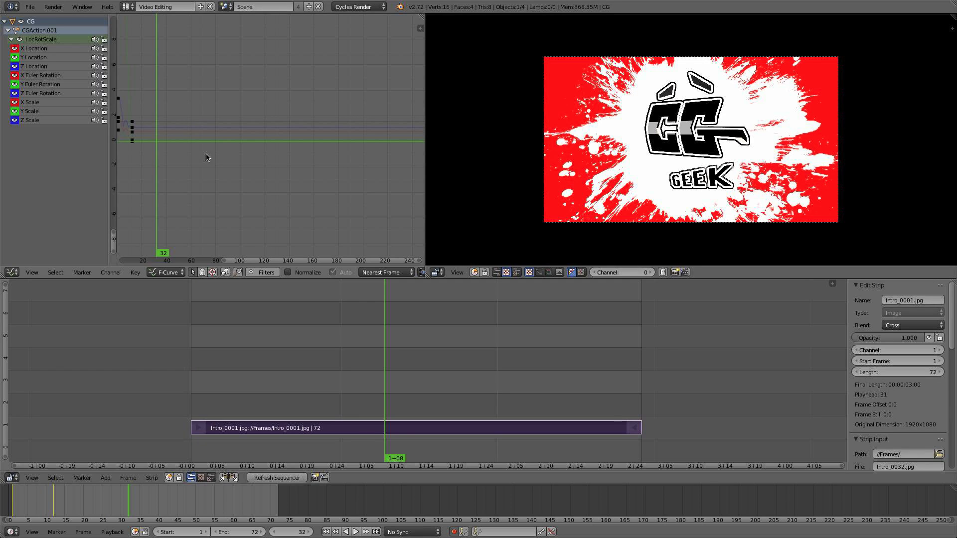
pyautogui.click(127, 7)
pyautogui.click(150, 52)
pyautogui.scroll(-10, 857, 408)
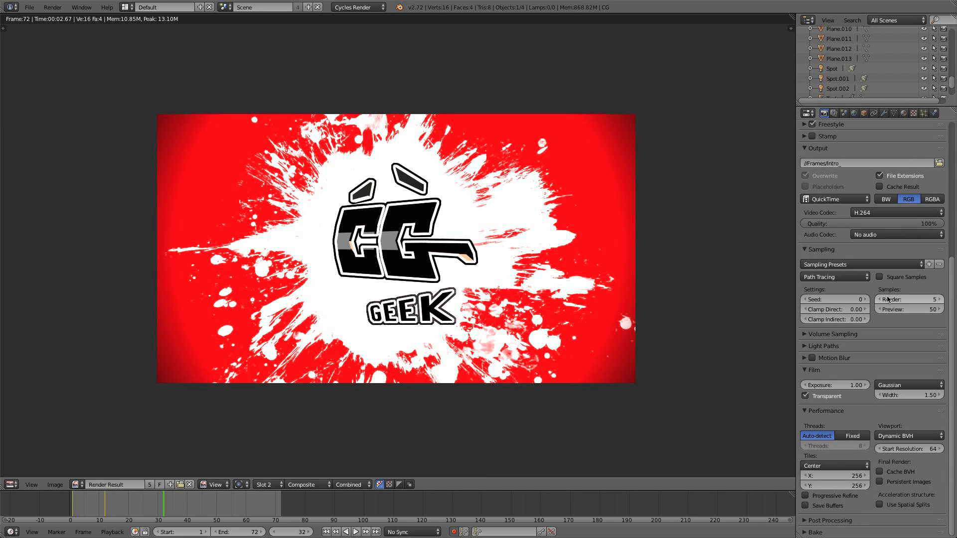
# Confirm Sequencer is ticked under Post Processing, then browse for the render output location
pyautogui.click(830, 521)
pyautogui.scroll(-1, 846, 501)
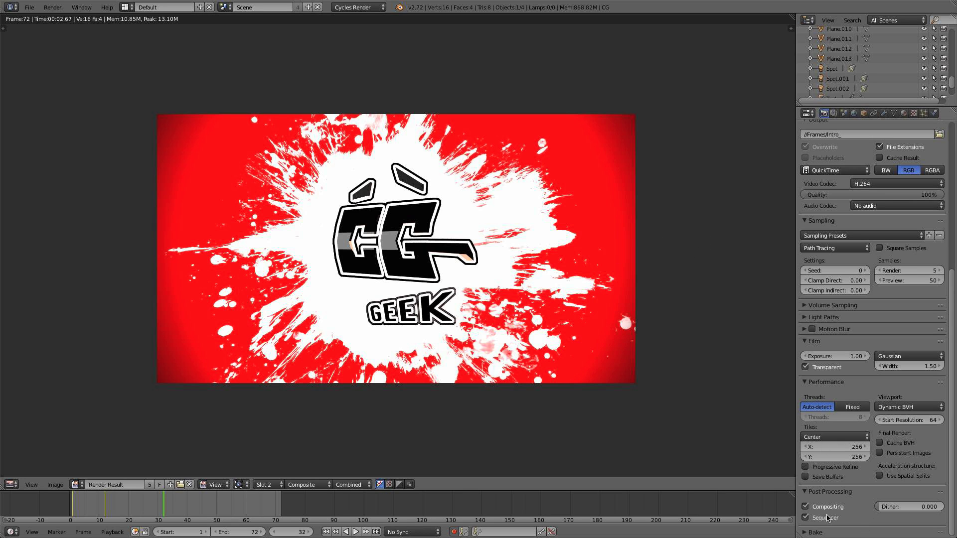
pyautogui.scroll(8, 829, 333)
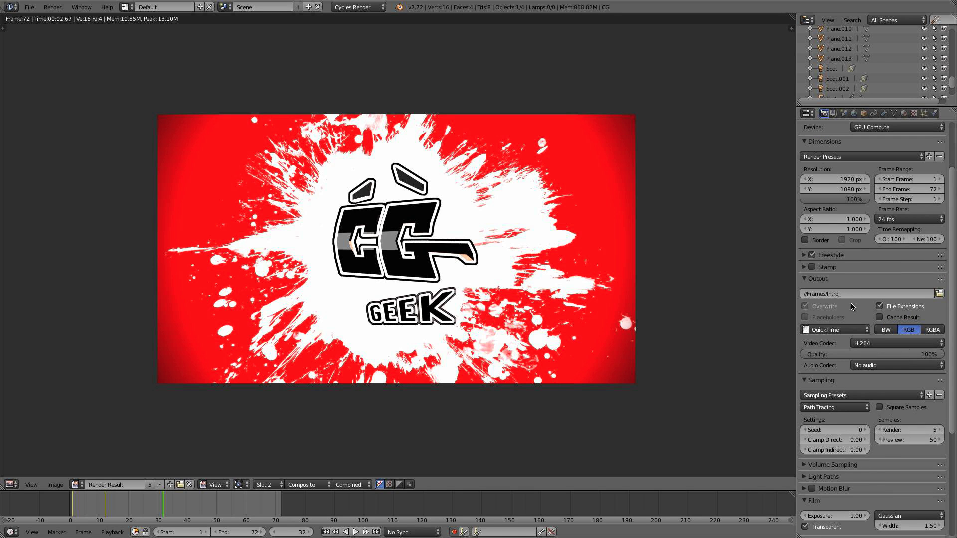
pyautogui.click(939, 294)
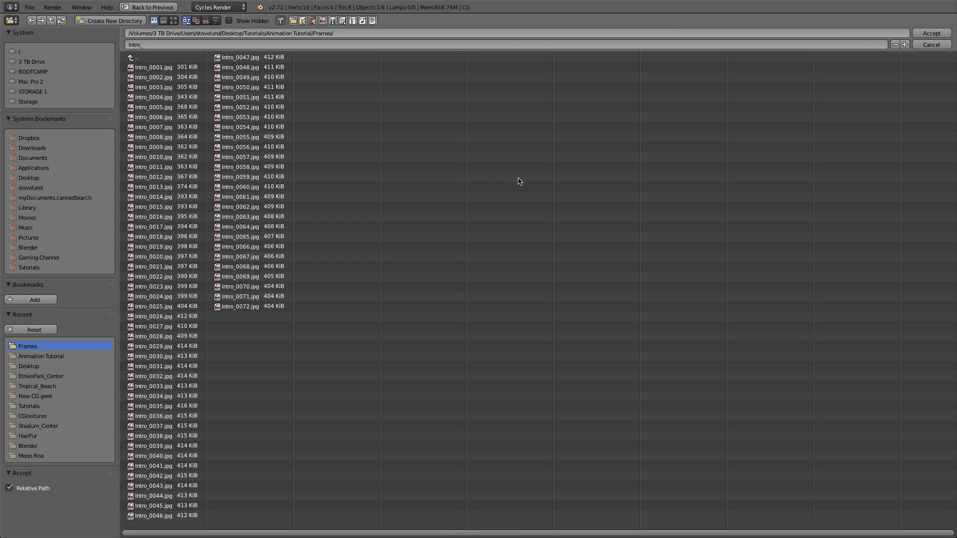
# Accept the Animation Tutorial folder as output //Intro_ and render all 72 frames to QuickTime
pyautogui.click(133, 57)
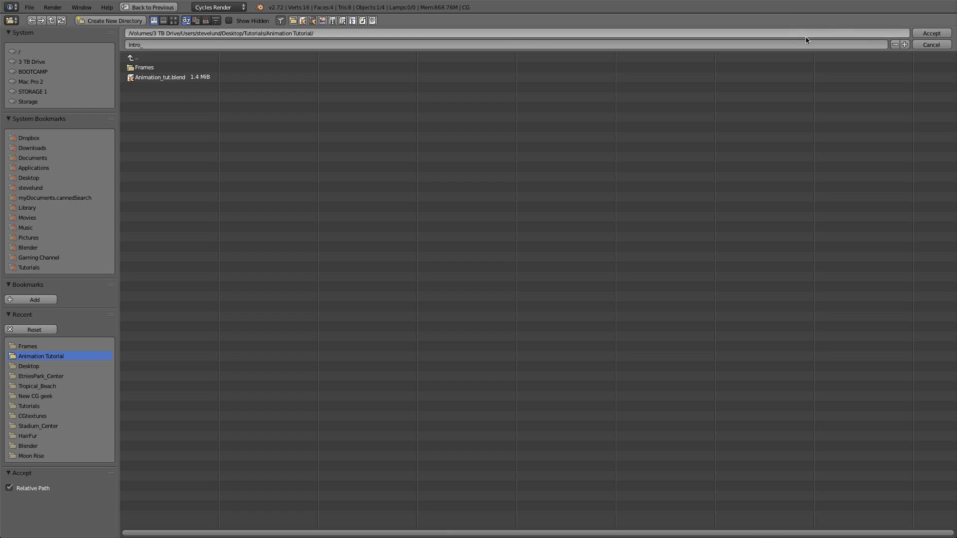
pyautogui.click(931, 33)
pyautogui.scroll(3, 898, 302)
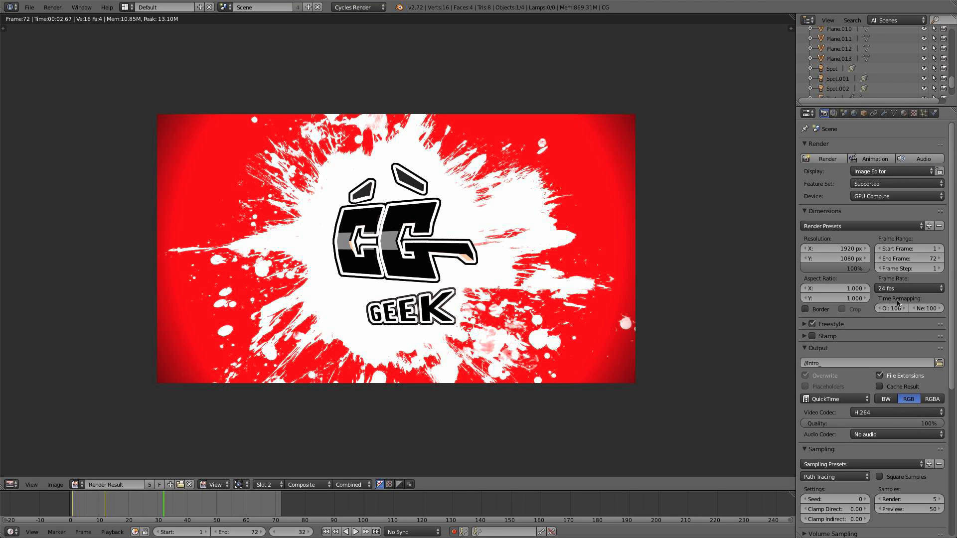
pyautogui.click(872, 158)
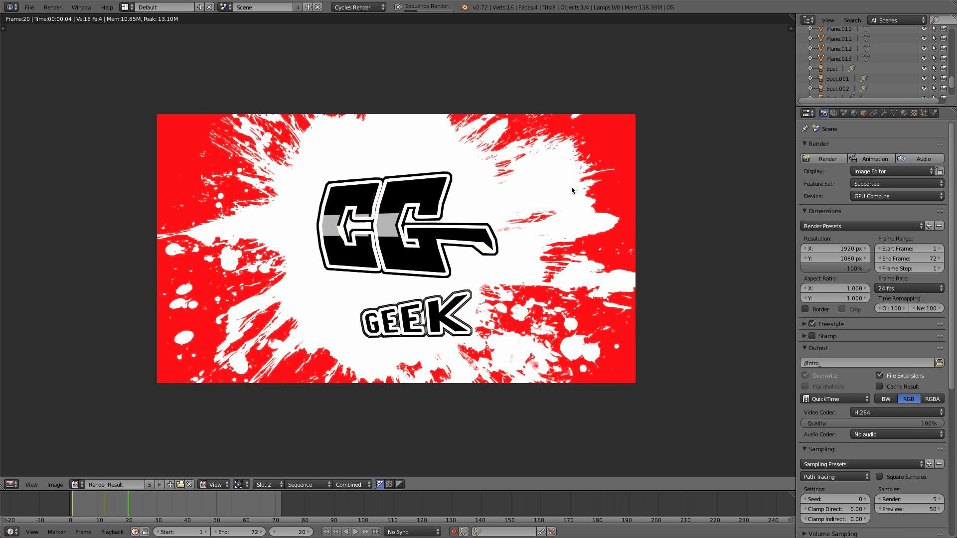
pyautogui.scroll(-1, 477, 196)
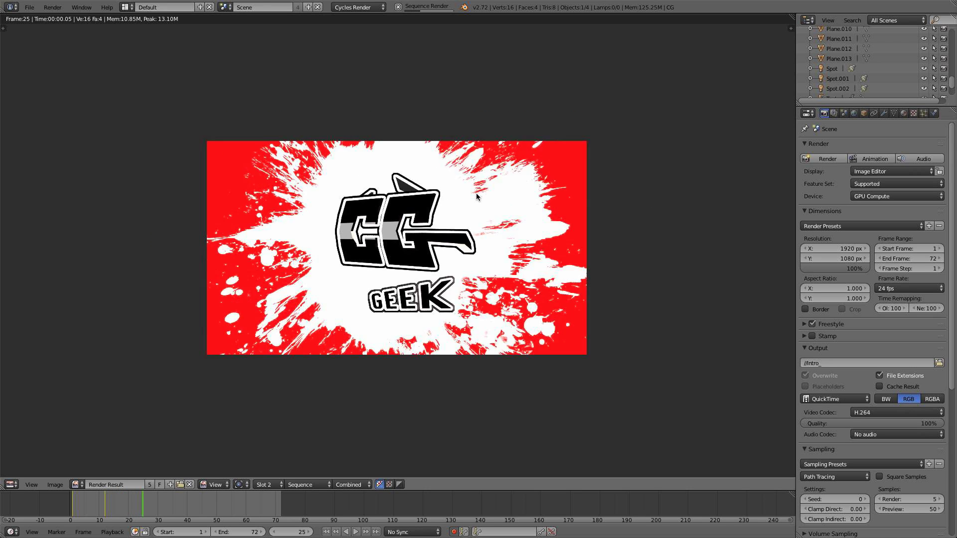
pyautogui.scroll(-1, 472, 199)
pyautogui.scroll(1, 468, 204)
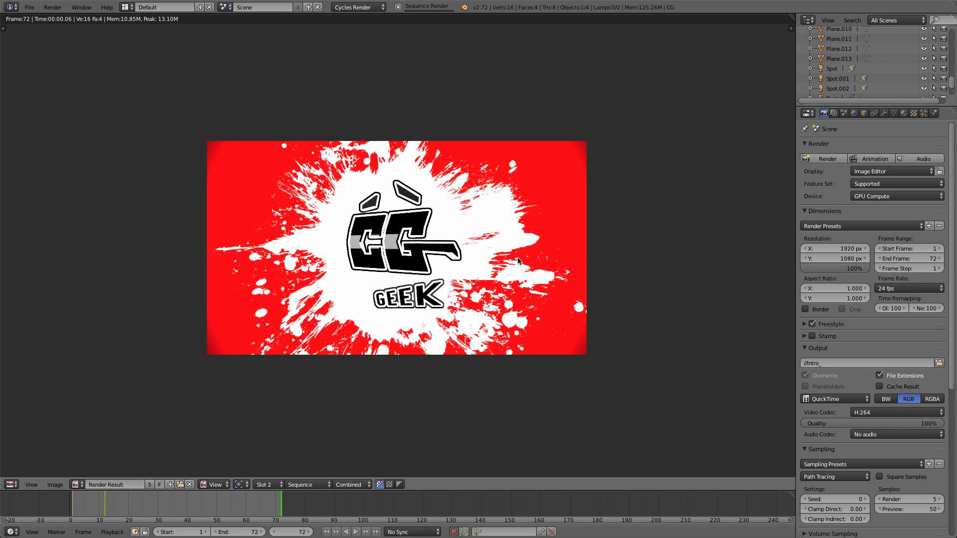
pyautogui.scroll(-1, 420, 265)
pyautogui.scroll(4, 413, 251)
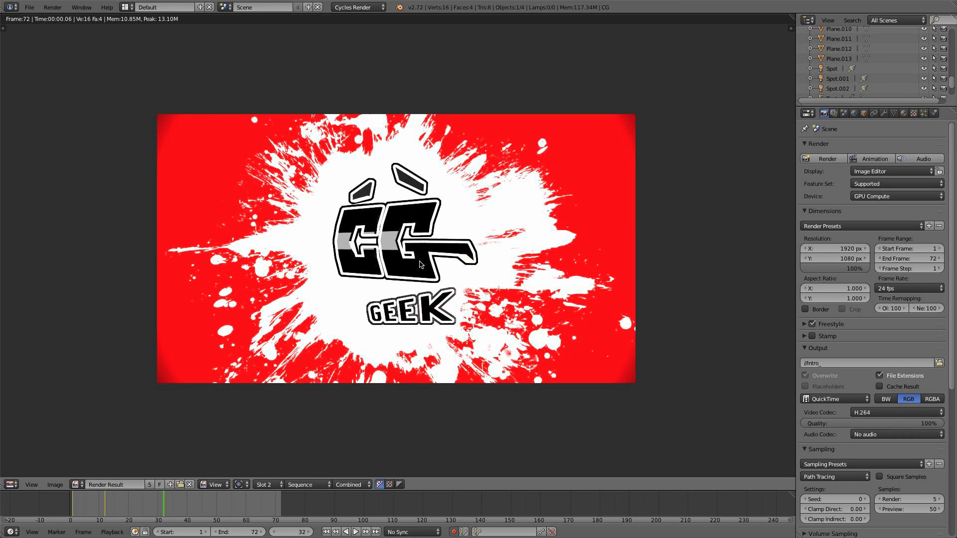
pyautogui.scroll(-1, 413, 250)
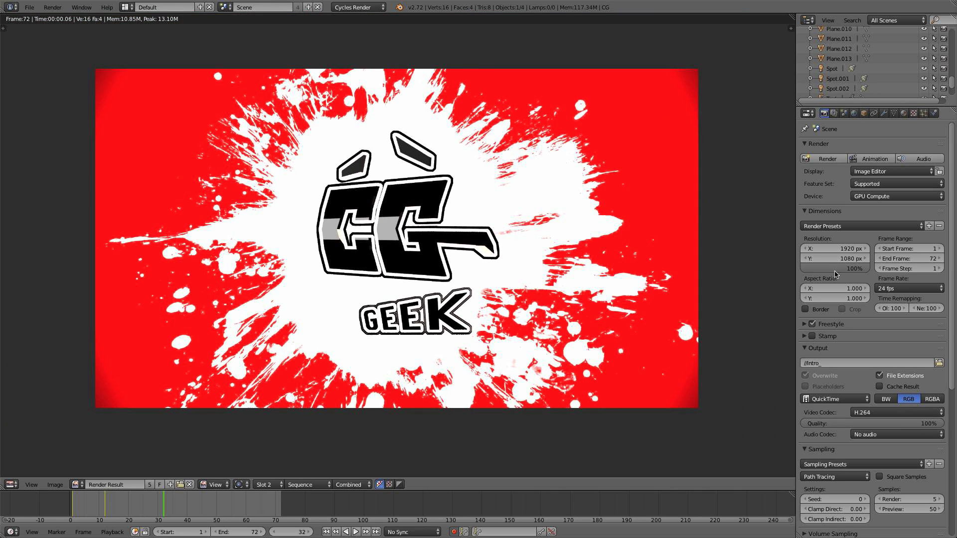
pyautogui.scroll(-2, 532, 218)
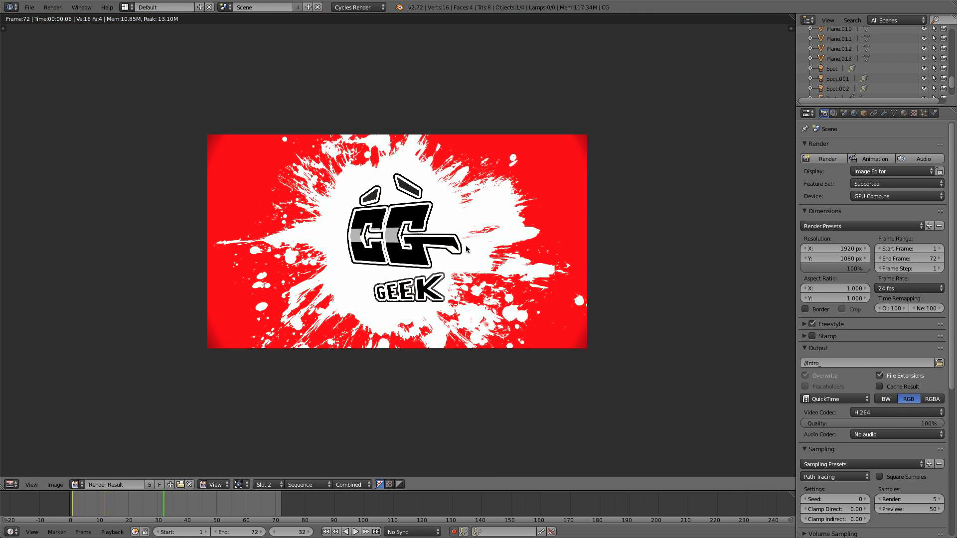
# In Finder, check the JPEG frames in the Frames folder and select Intro_0001-0072.mov
pyautogui.scroll(1, 374, 269)
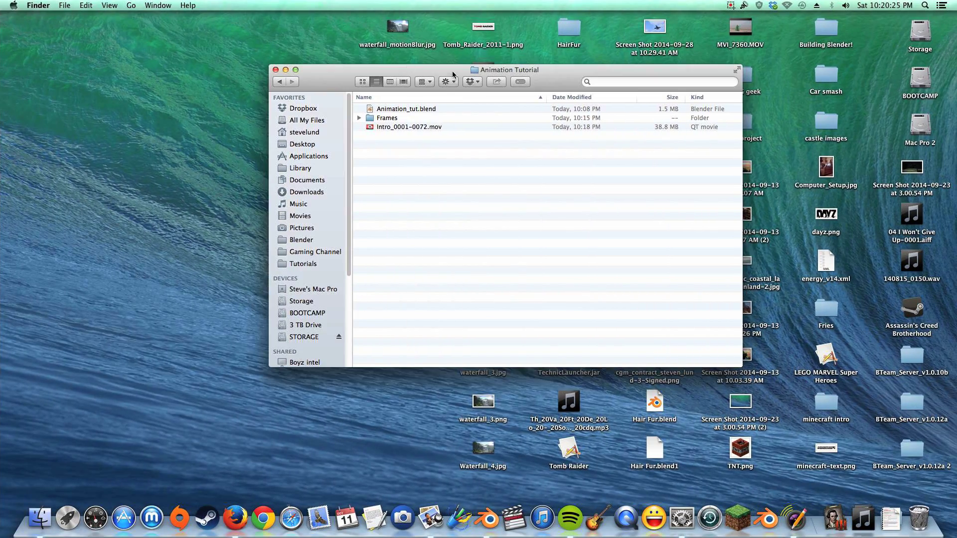
pyautogui.moveTo(453, 74); pyautogui.dragTo(451, 87)
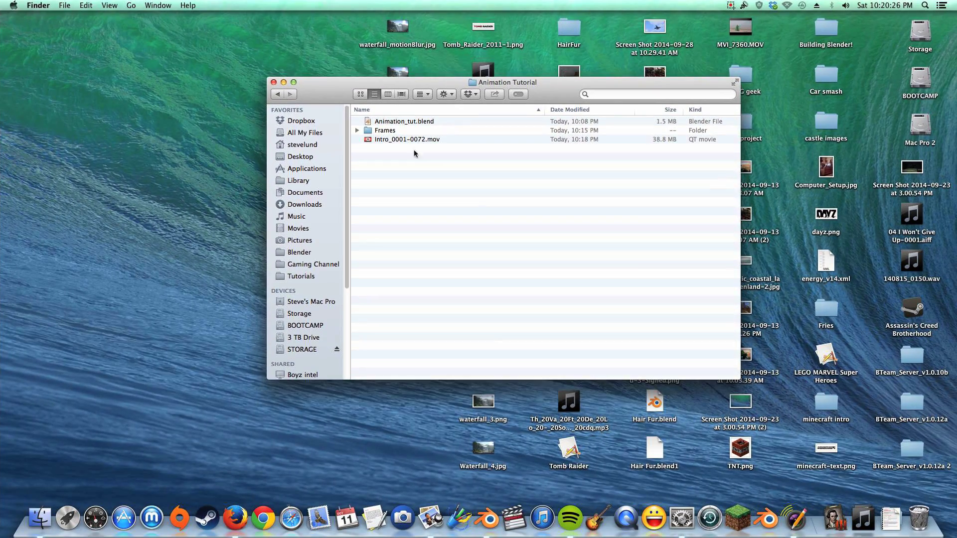
pyautogui.click(384, 131)
pyautogui.click(358, 130)
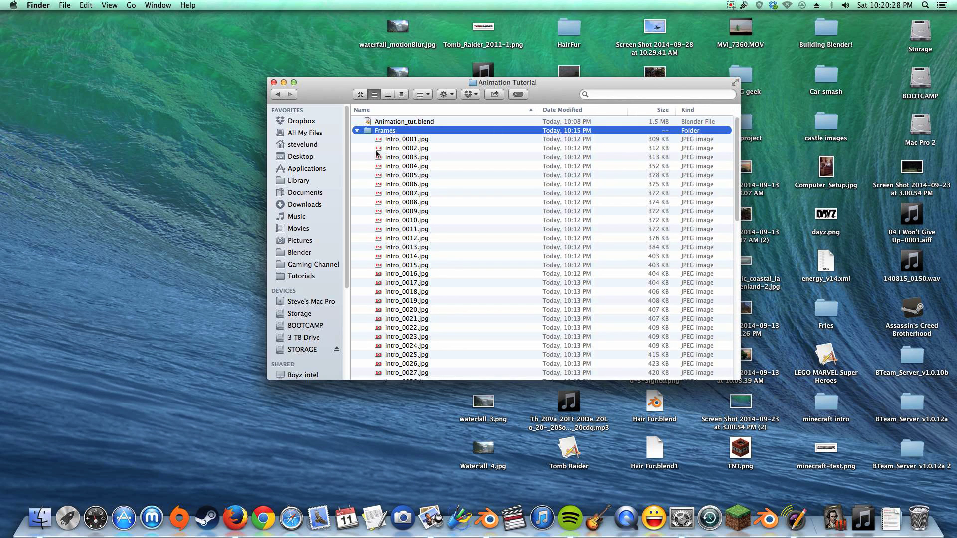
pyautogui.click(357, 131)
pyautogui.click(397, 140)
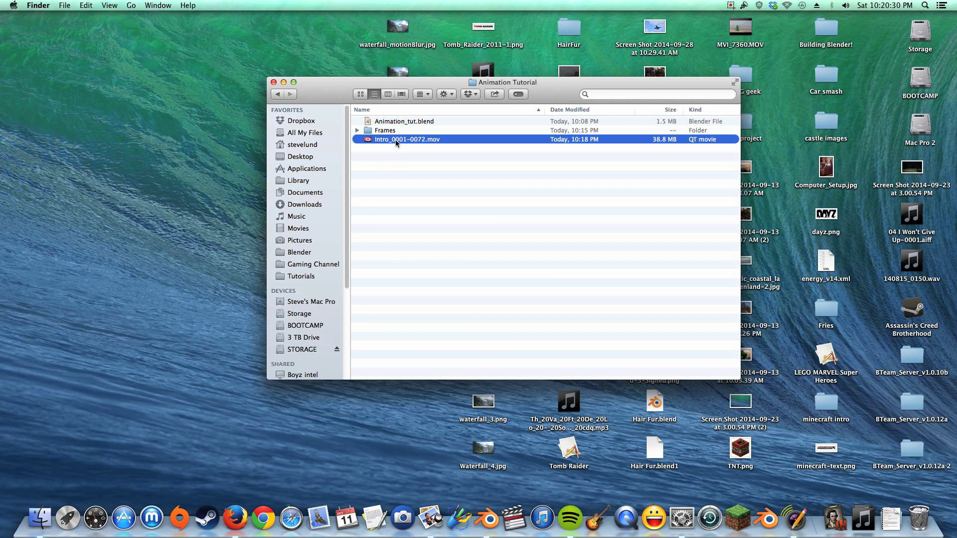
# Open Intro_0001-0072.mov in QuickTime Player, play it through and step back from the end
pyautogui.moveTo(397, 141); pyautogui.dragTo(626, 519)
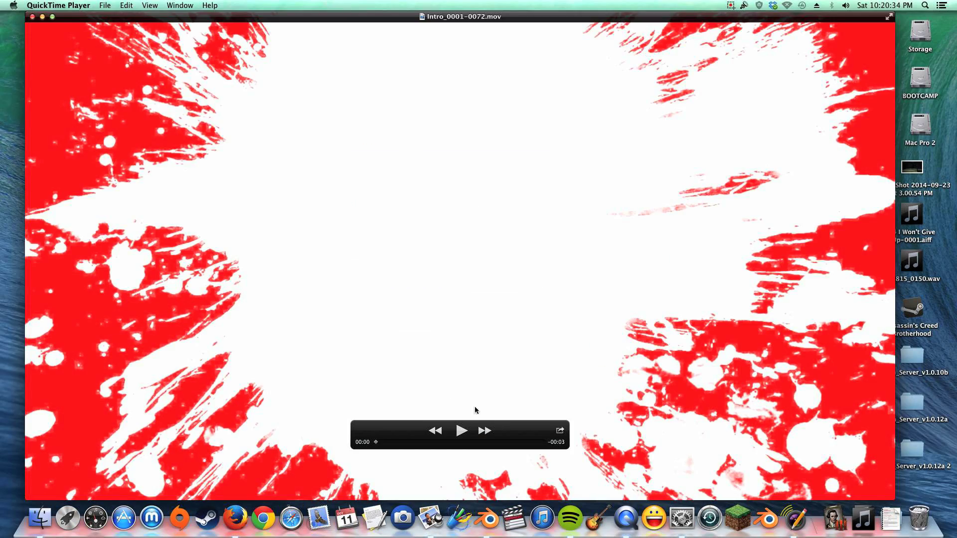
pyautogui.click(455, 434)
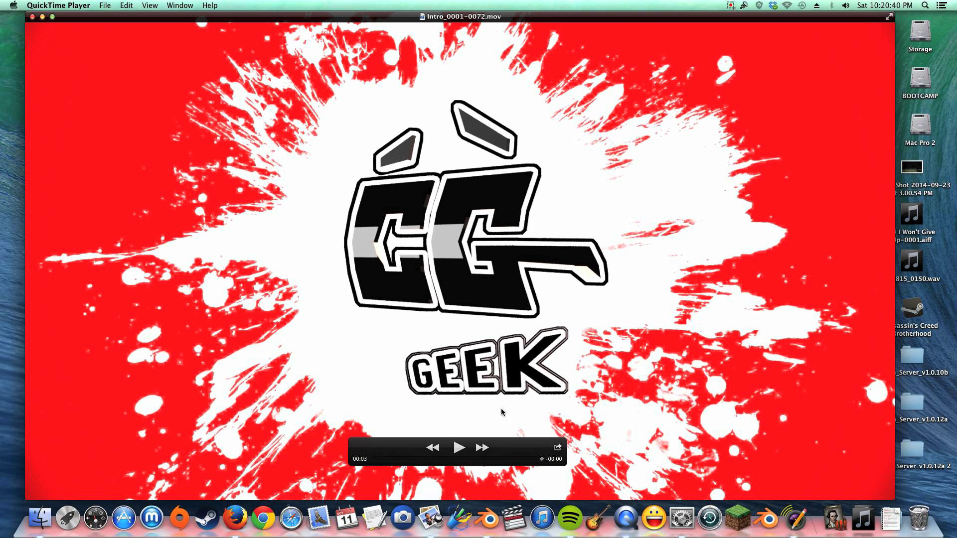
pyautogui.press('Left')
pyautogui.press('Left')
pyautogui.press('Left')
pyautogui.press('Left')
pyautogui.press('Left')
pyautogui.press('Left')
pyautogui.press('Left')
pyautogui.press('Left')
pyautogui.press('Left')
pyautogui.press('Left')
pyautogui.press('Left')
pyautogui.press('Left')
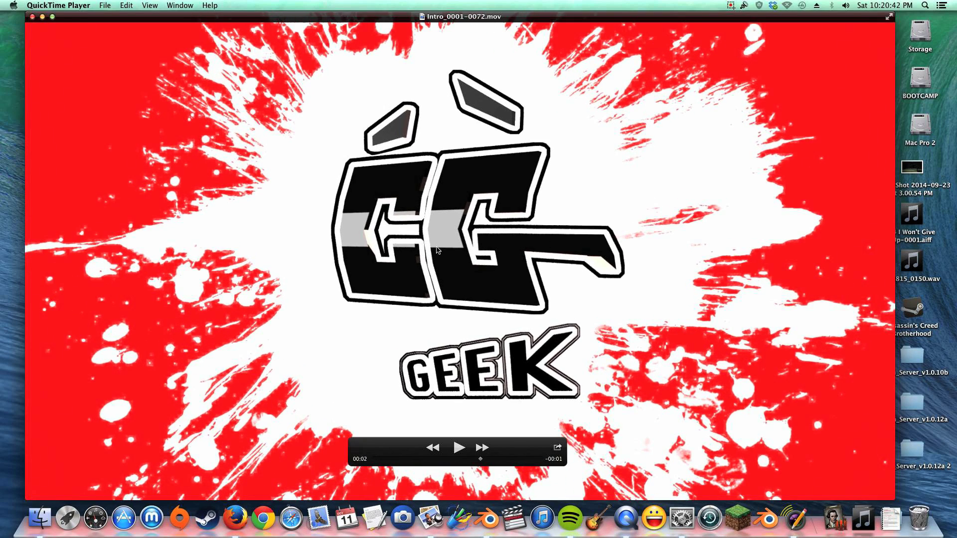
# Close the movie window, return to Blender and dismiss the render result
pyautogui.click(32, 17)
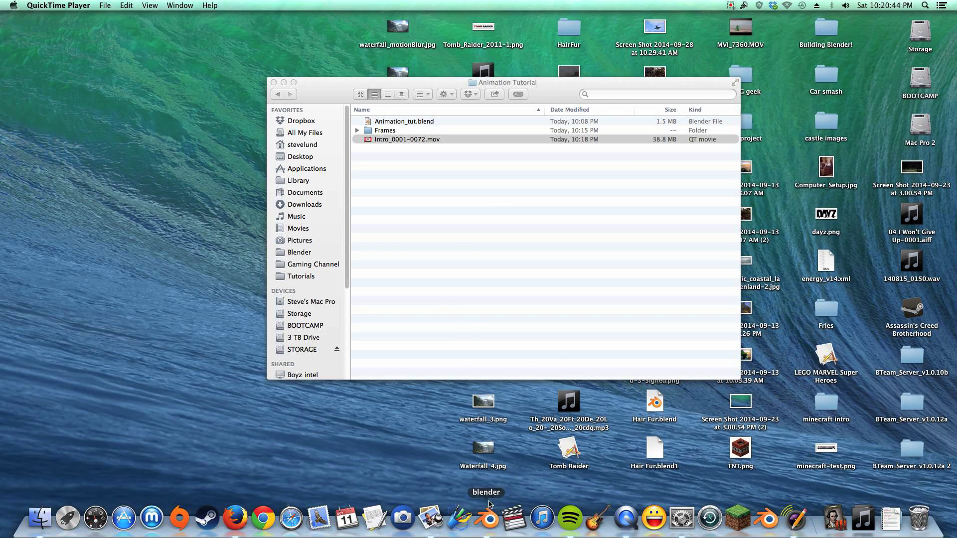
pyautogui.click(488, 519)
pyautogui.scroll(1, 502, 284)
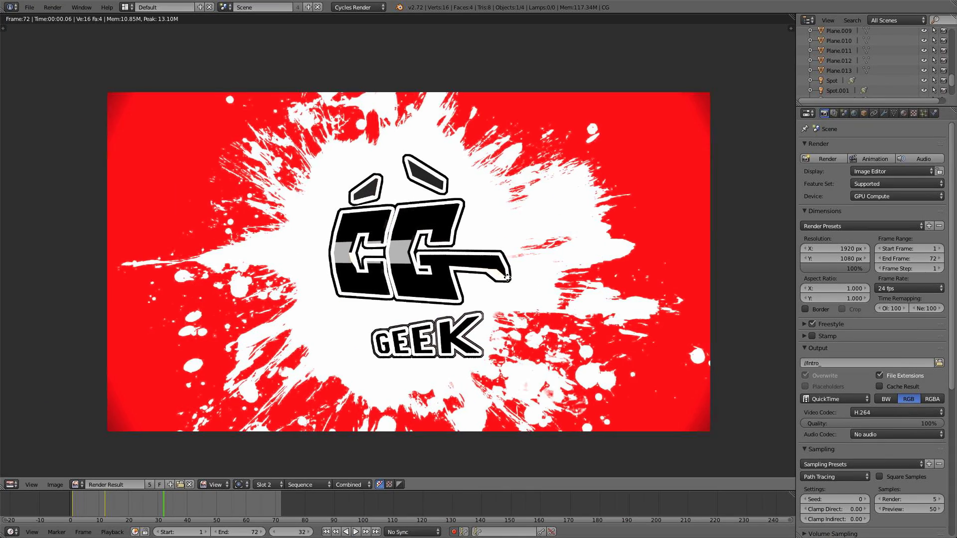
pyautogui.press('Escape')
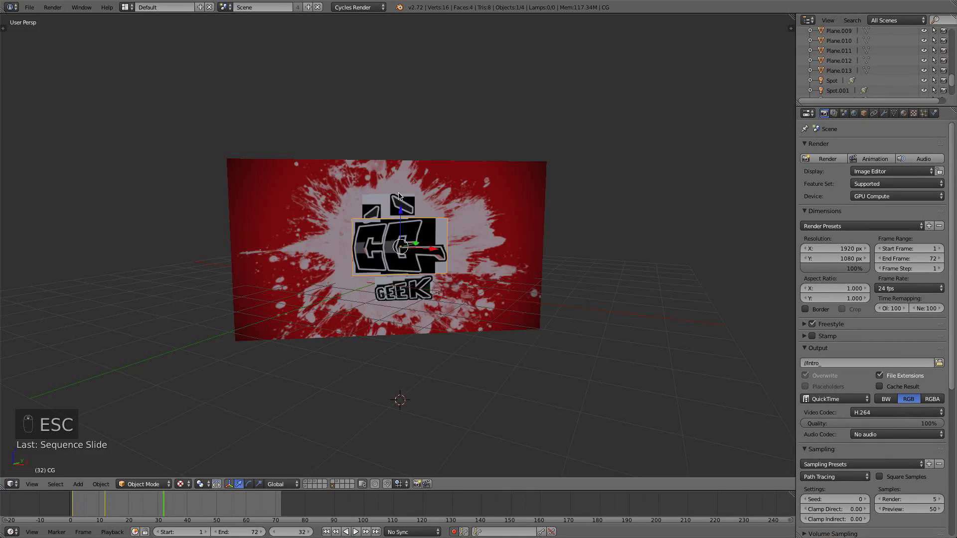
# Orbit and zoom the 3D viewport onto the CG GEEK logo plane
pyautogui.moveTo(663, 329); pyautogui.dragTo(720, 322, button='middle')
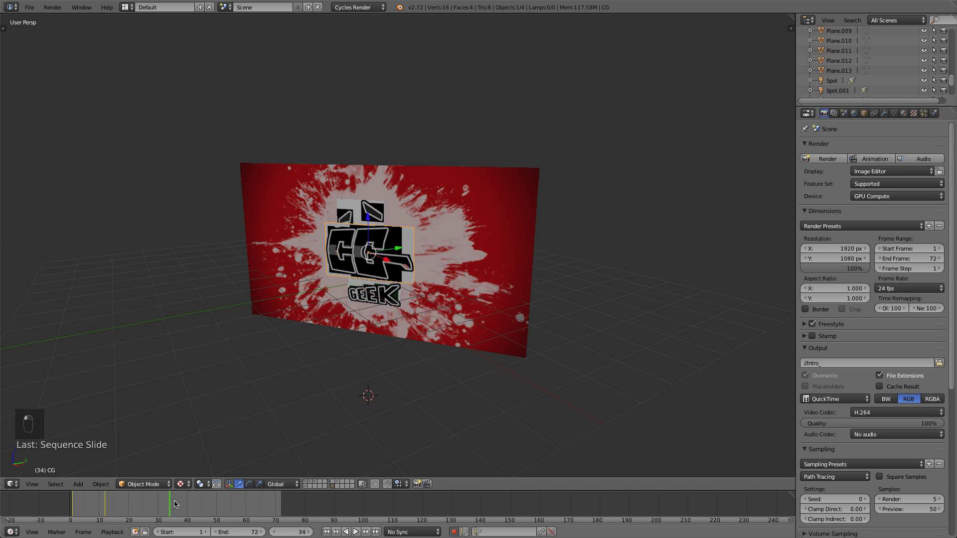
pyautogui.moveTo(279, 399); pyautogui.dragTo(434, 342, button='middle')
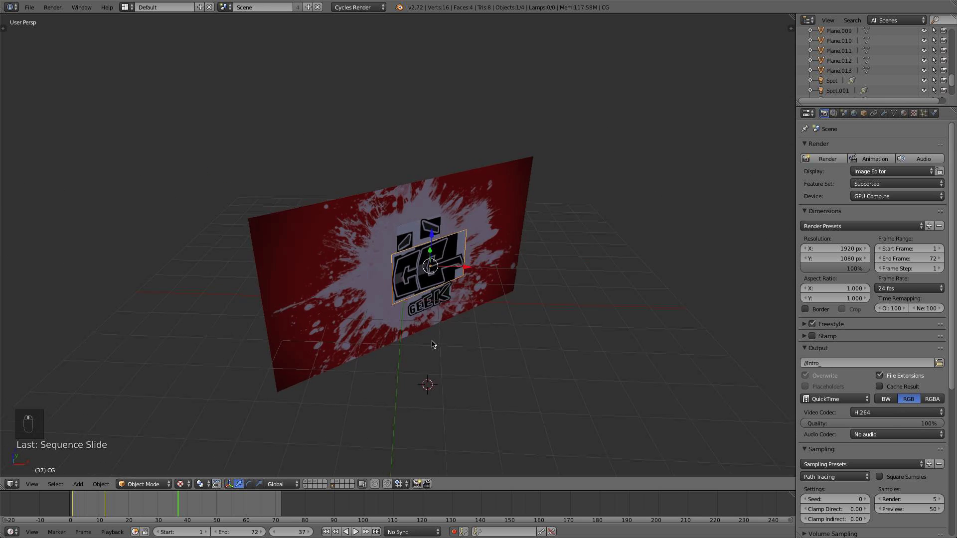
pyautogui.scroll(4, 433, 344)
pyautogui.scroll(2, 433, 344)
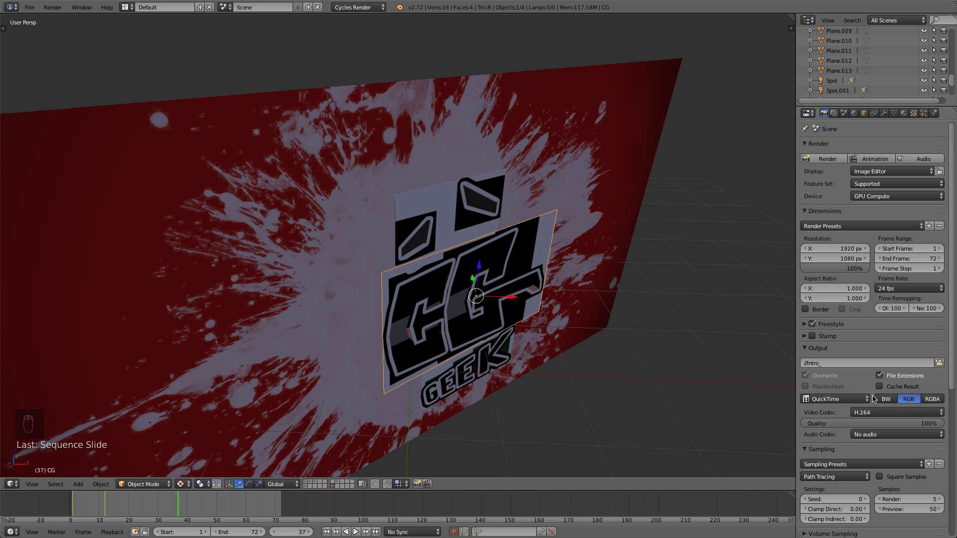
pyautogui.scroll(-3, 839, 438)
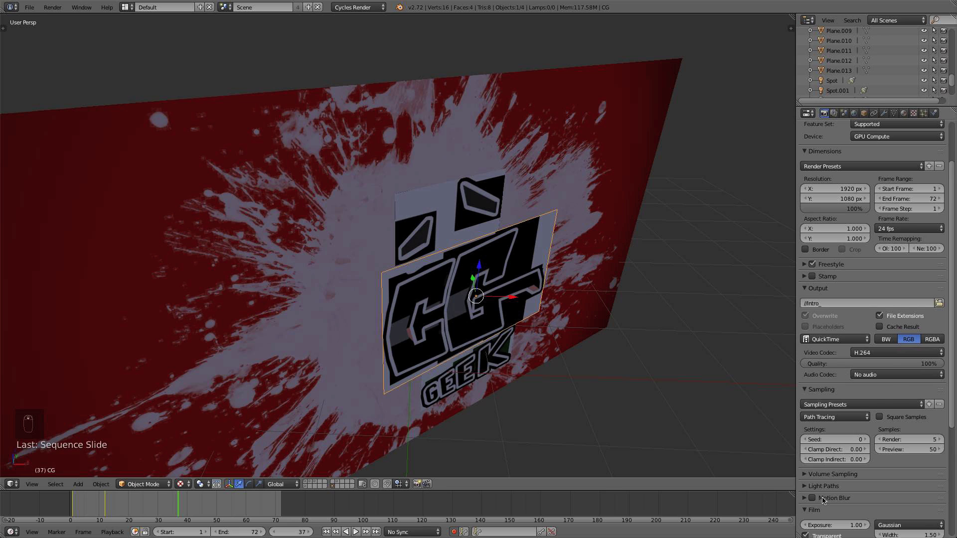
# Switch the output file format from QuickTime to JPEG at 90% quality, Overwrite left off
pyautogui.scroll(-3, 827, 479)
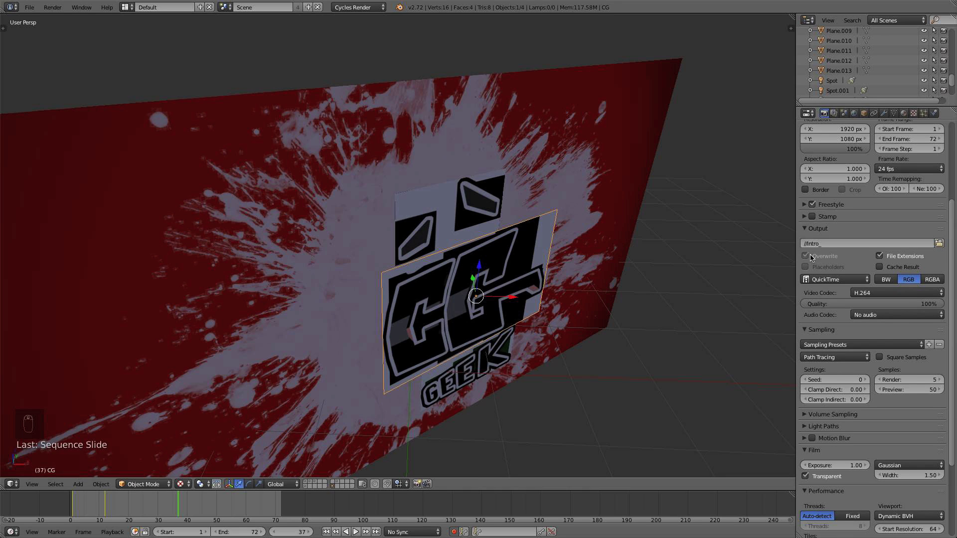
pyautogui.click(834, 281)
pyautogui.click(703, 227)
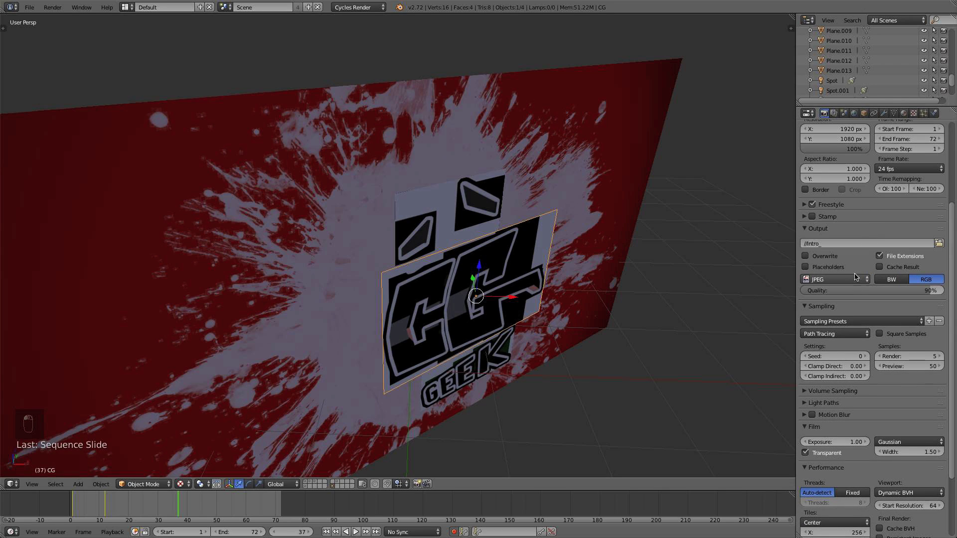
pyautogui.moveTo(478, 239); pyautogui.dragTo(525, 232, button='middle')
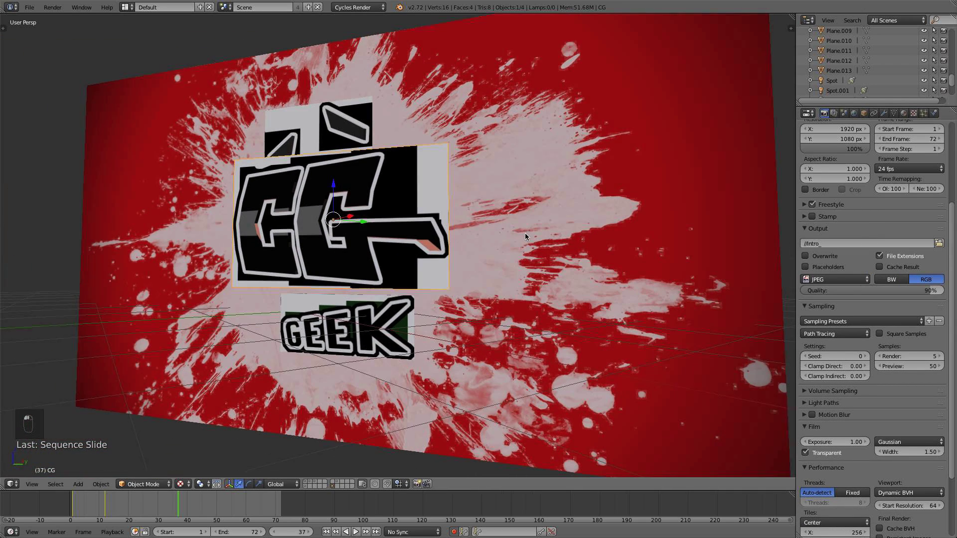
pyautogui.scroll(-3, 877, 239)
pyautogui.scroll(8, 877, 240)
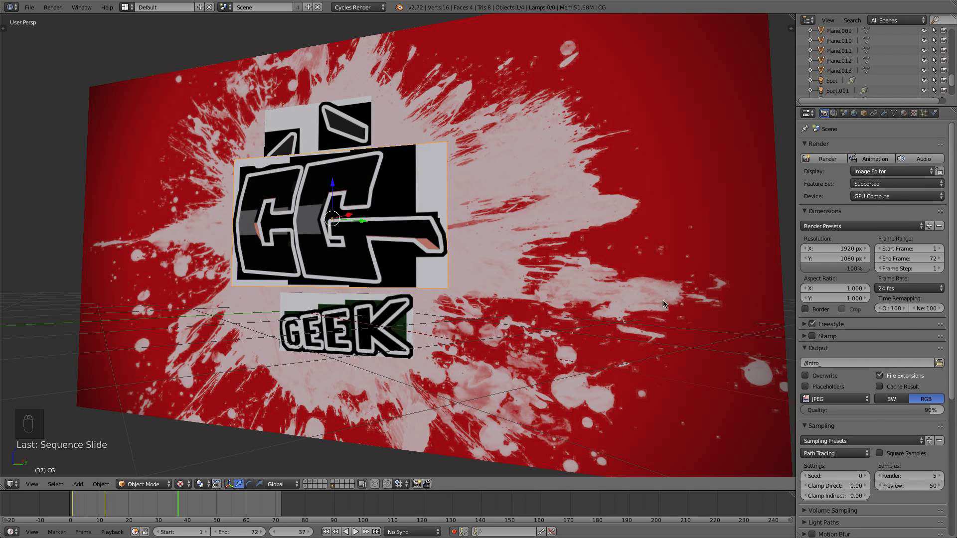
# Orbit to a close oblique view of the logo plane and splatter wall
pyautogui.press('KP_4')
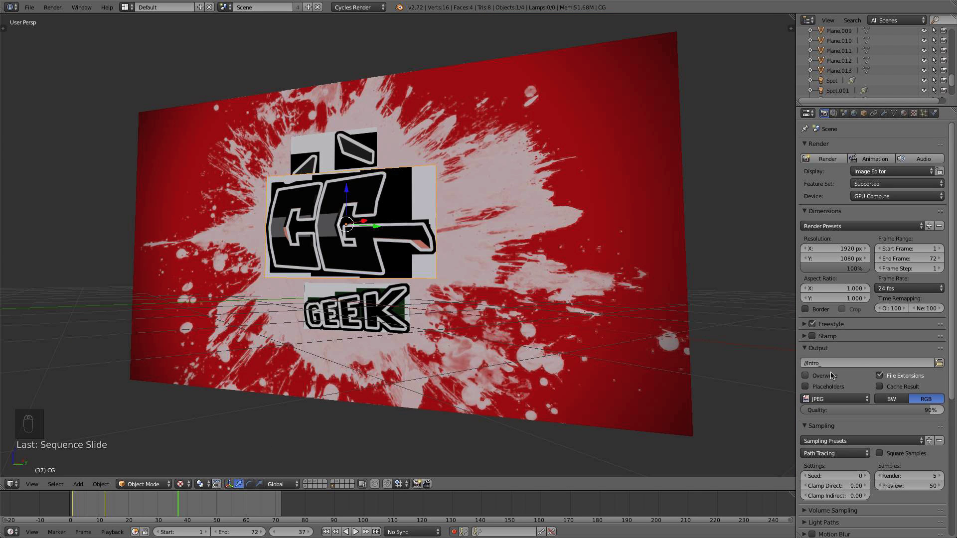
pyautogui.press('KP_4')
pyautogui.press('KP_4')
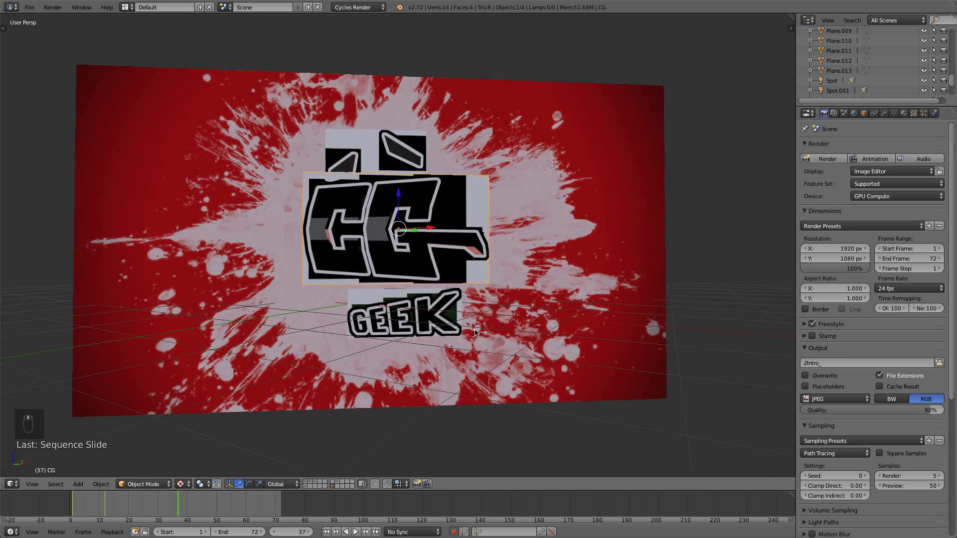
pyautogui.moveTo(670, 284); pyautogui.dragTo(619, 278, button='middle')
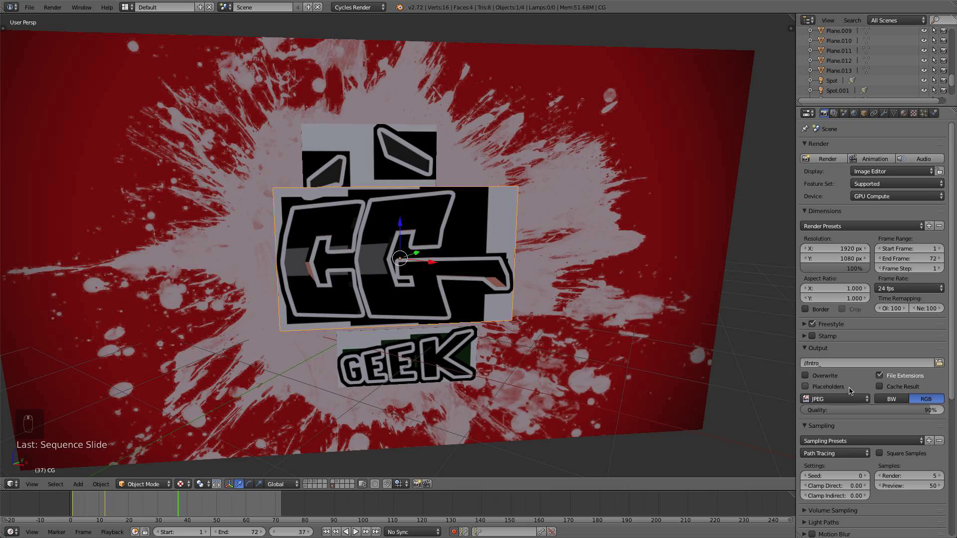
pyautogui.scroll(-4, 489, 234)
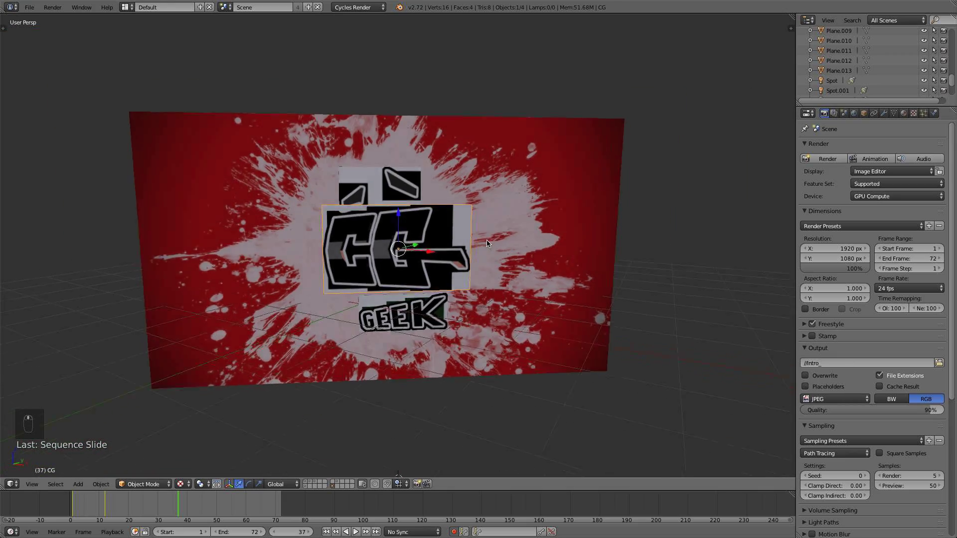
pyautogui.moveTo(489, 235); pyautogui.dragTo(585, 354, button='middle')
pyautogui.scroll(3, 470, 237)
pyautogui.scroll(-5, 525, 230)
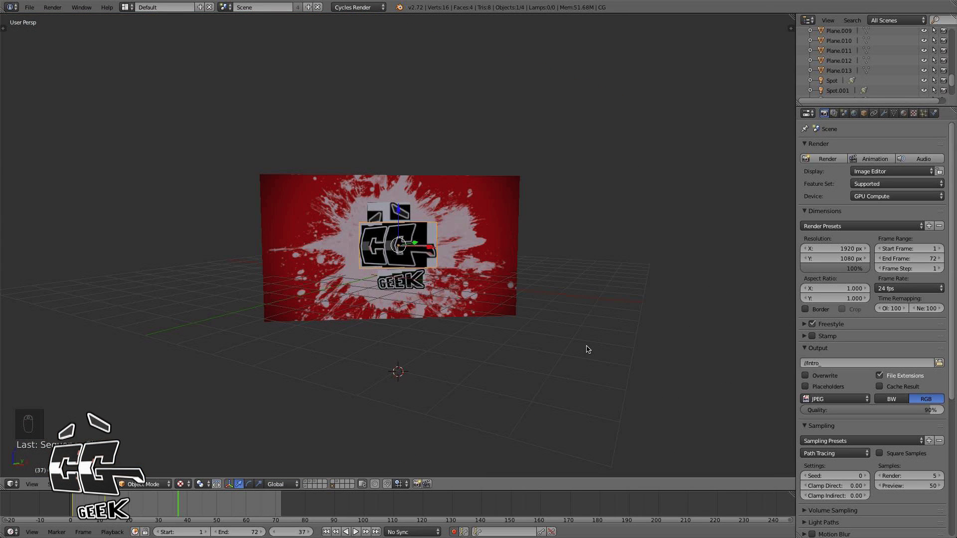
pyautogui.scroll(-4, 515, 286)
pyautogui.moveTo(515, 286)
pyautogui.mouseDown(button='middle')
pyautogui.moveTo(524, 335)
pyautogui.moveTo(509, 269)
pyautogui.mouseUp(button='middle')
pyautogui.scroll(5, 524, 334)
pyautogui.scroll(4, 508, 269)
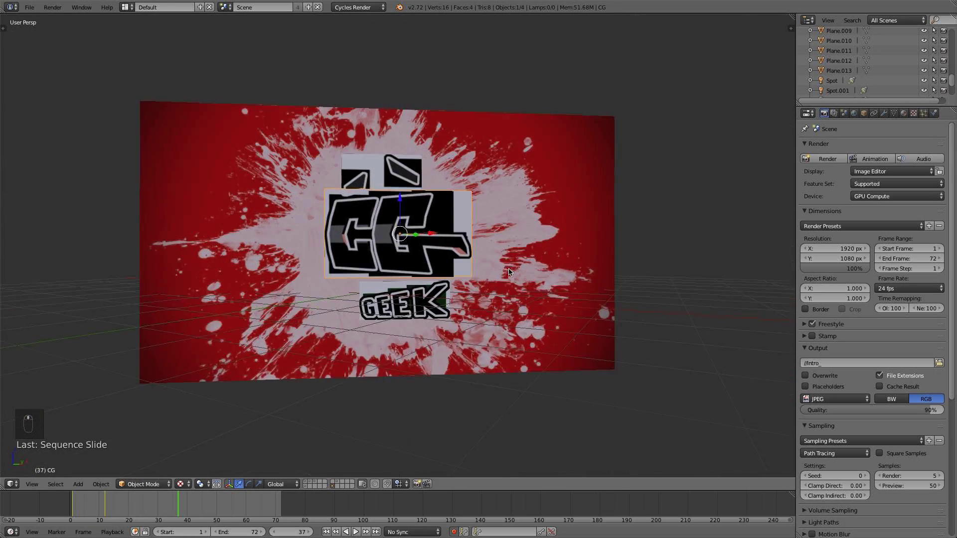